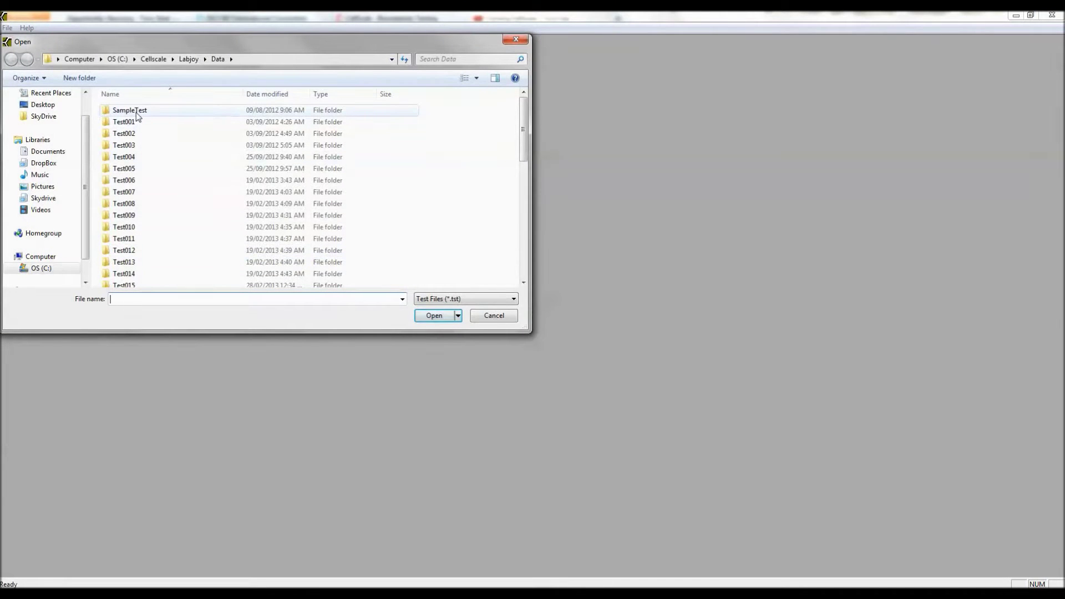
Step: Open Pink_Rubber_Biaxial_004.tst from the SampleTest folder
double_click(137, 113)
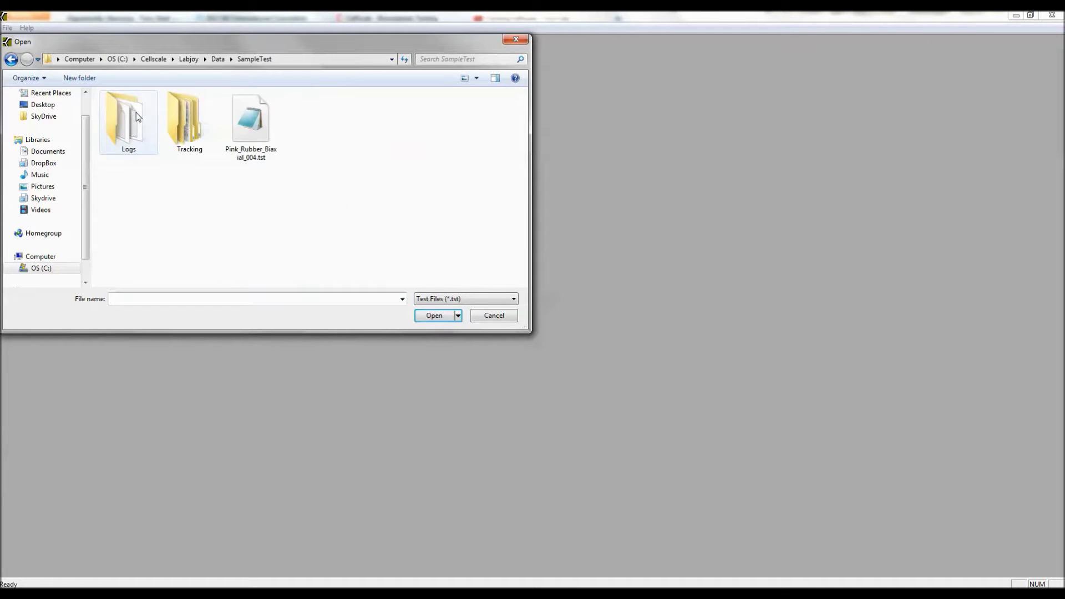
double_click(248, 128)
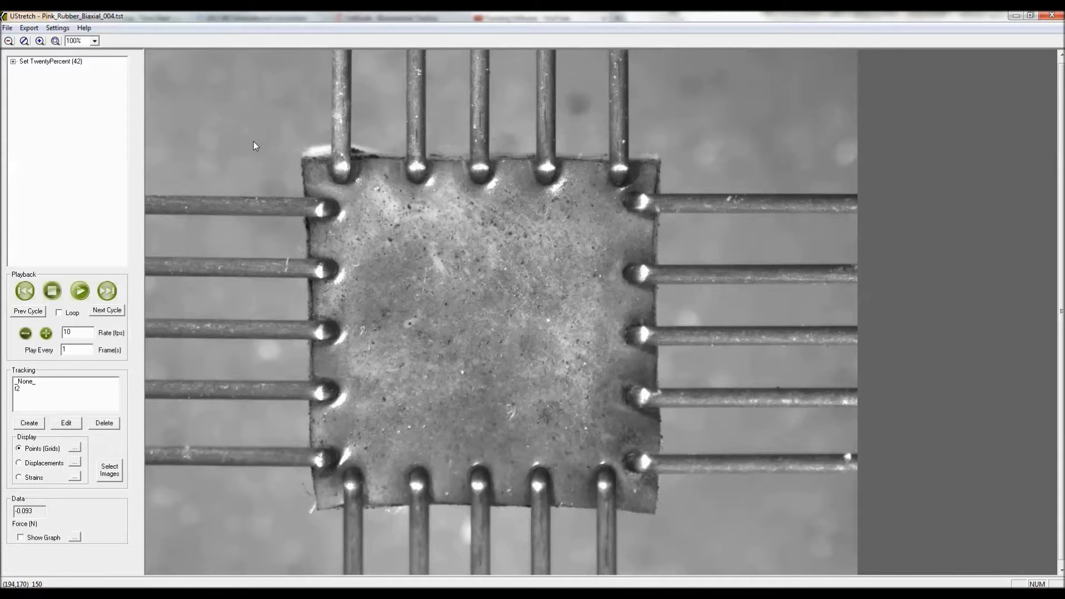
Step: Expand Set TwentyPercent and Cycle 1 in the tree and select Cycle 1
click(14, 61)
click(23, 70)
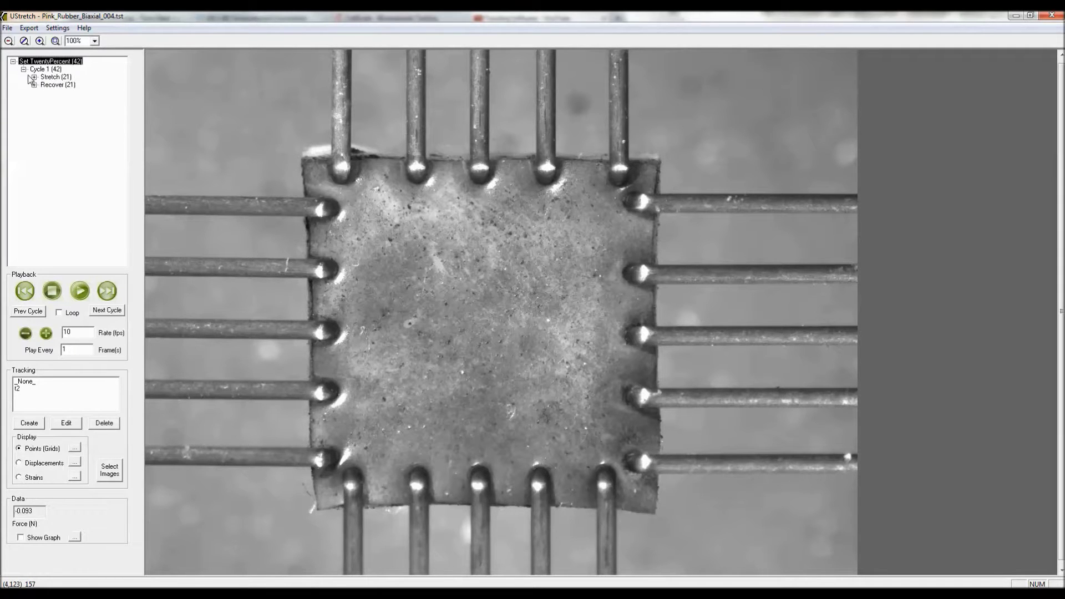
click(47, 71)
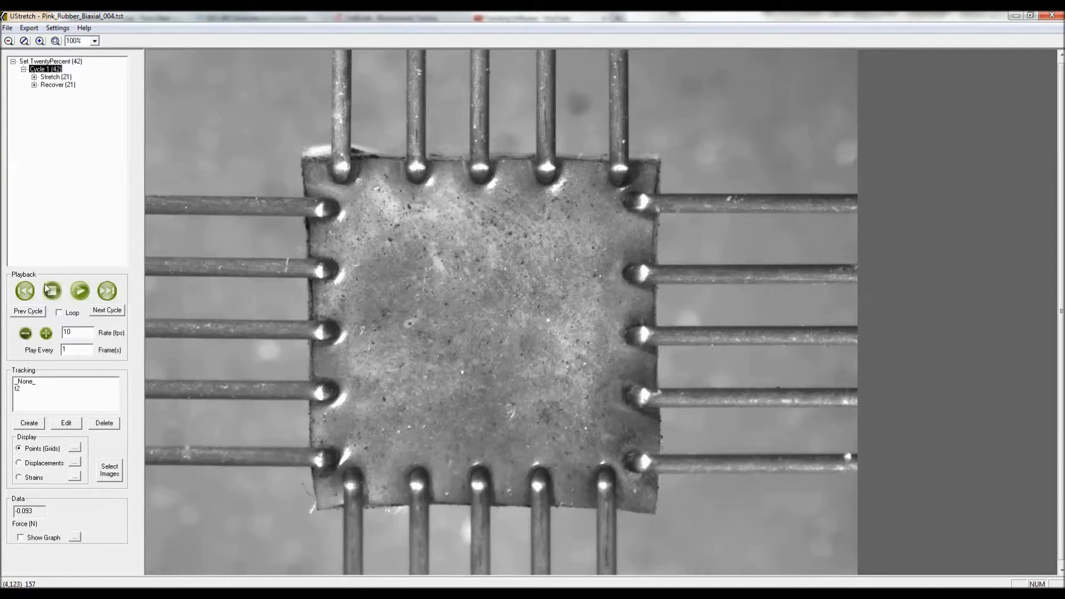
Step: Play Cycle 1 on a loop, then stop and select the Stretch (21) phase
click(59, 312)
click(78, 292)
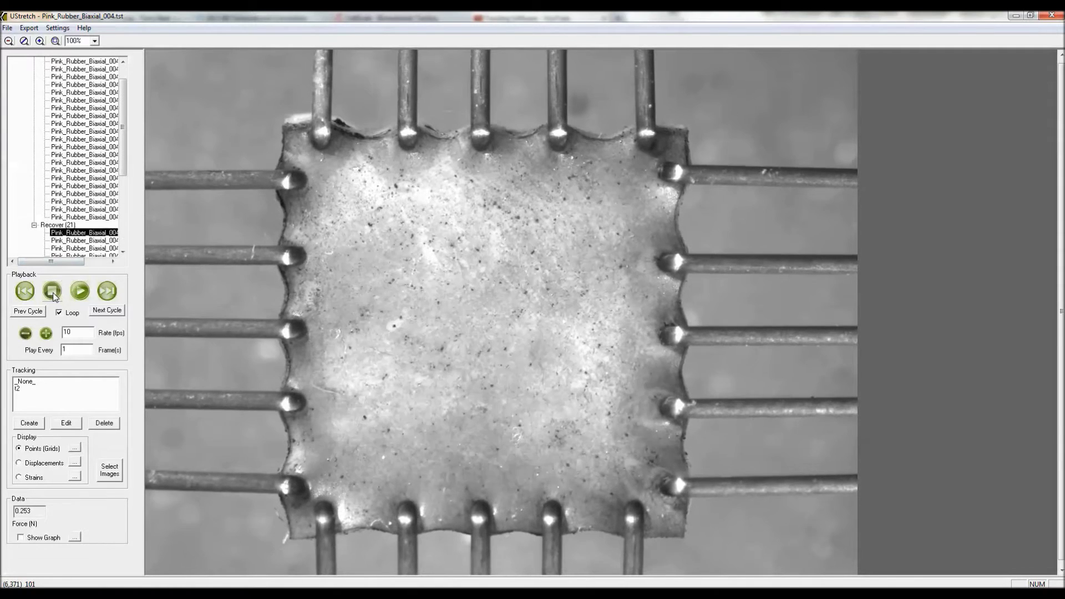
click(52, 291)
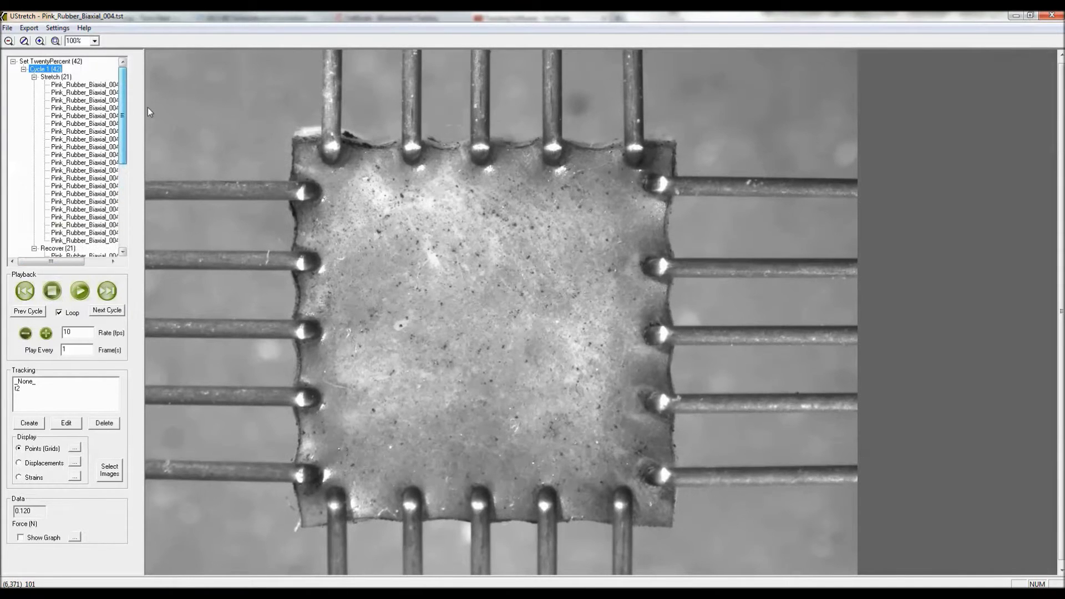
click(62, 78)
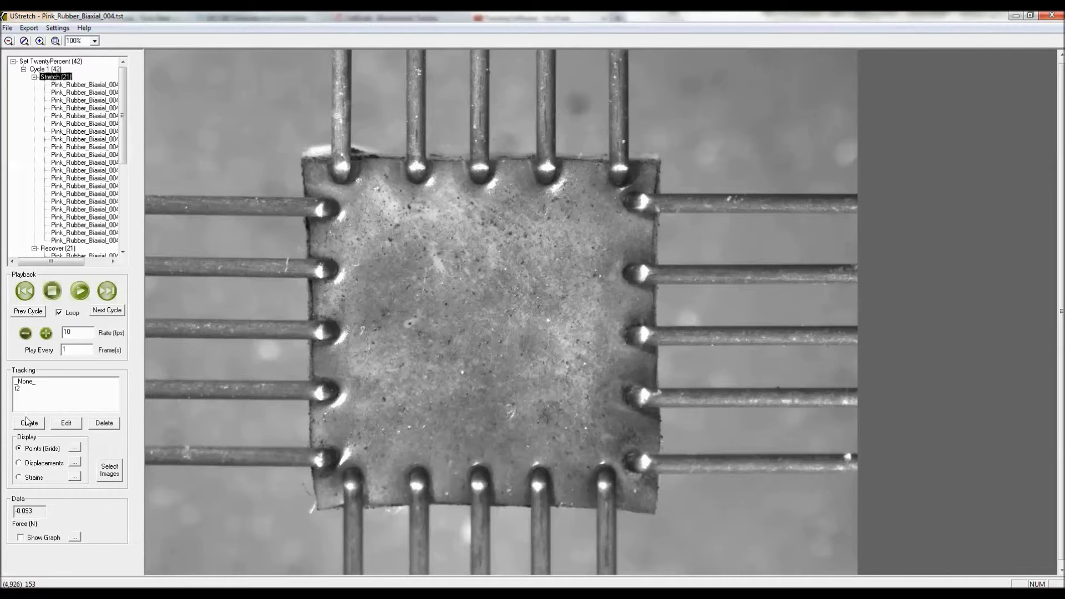
Step: Create a '4 points' tracking with the first Stretch image as source and Stretch images as targets
click(25, 424)
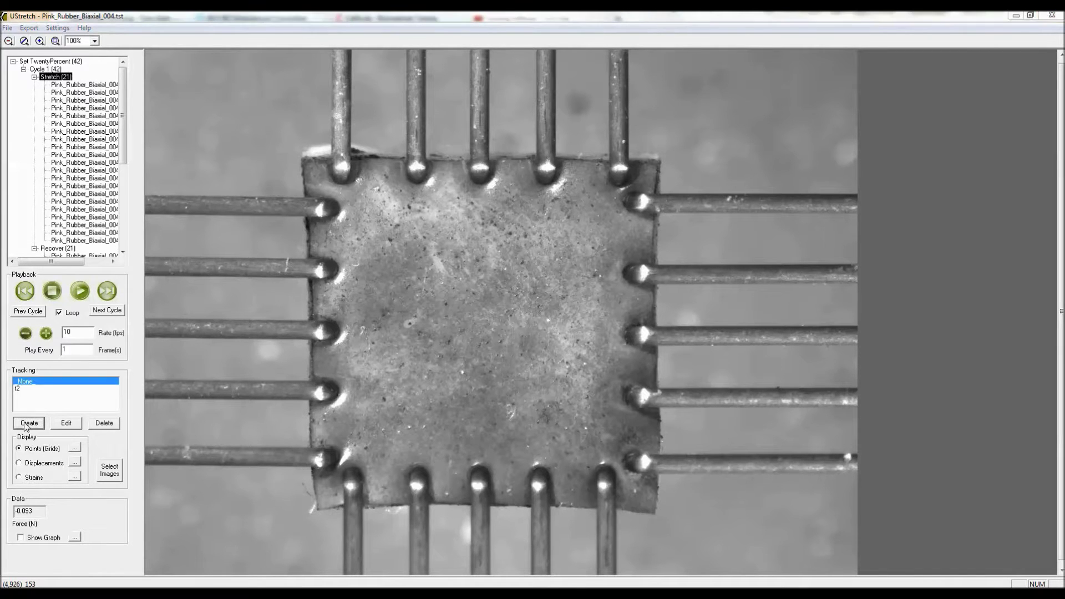
drag(327, 95, 183, 216)
click(111, 248)
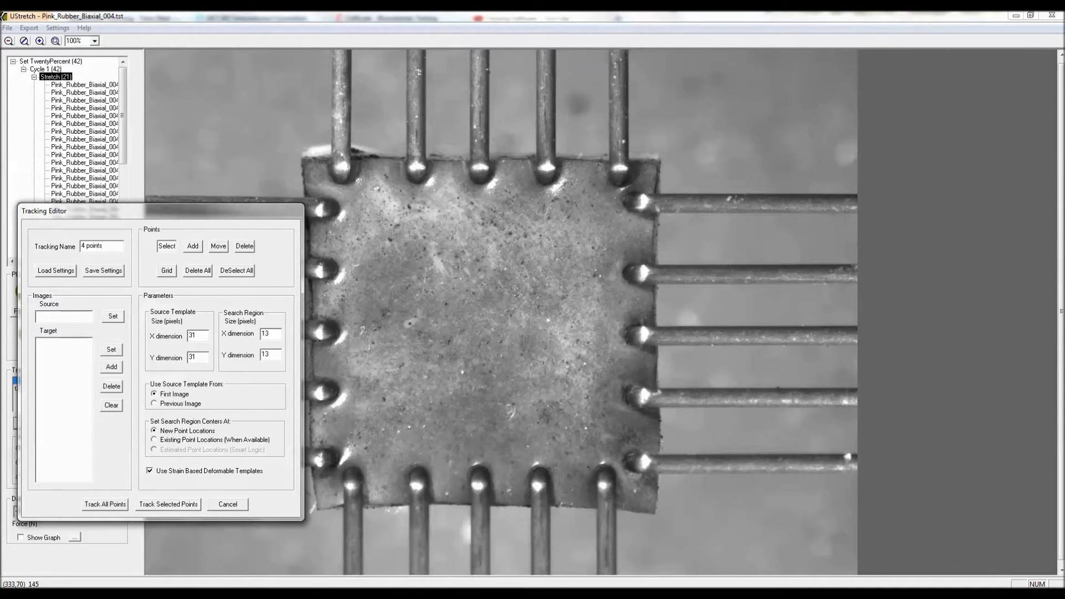
click(83, 85)
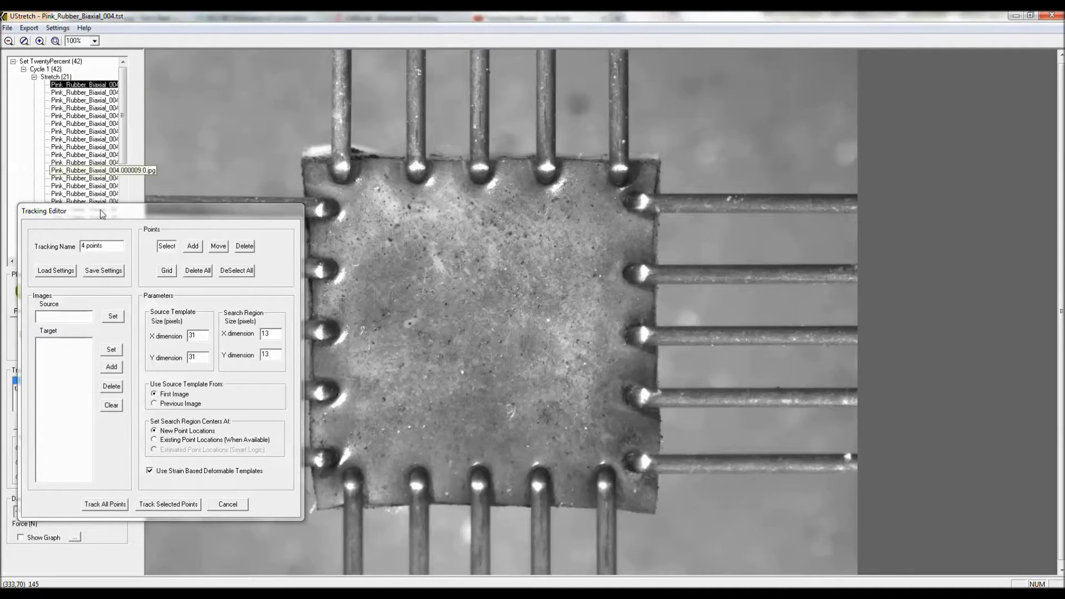
click(112, 318)
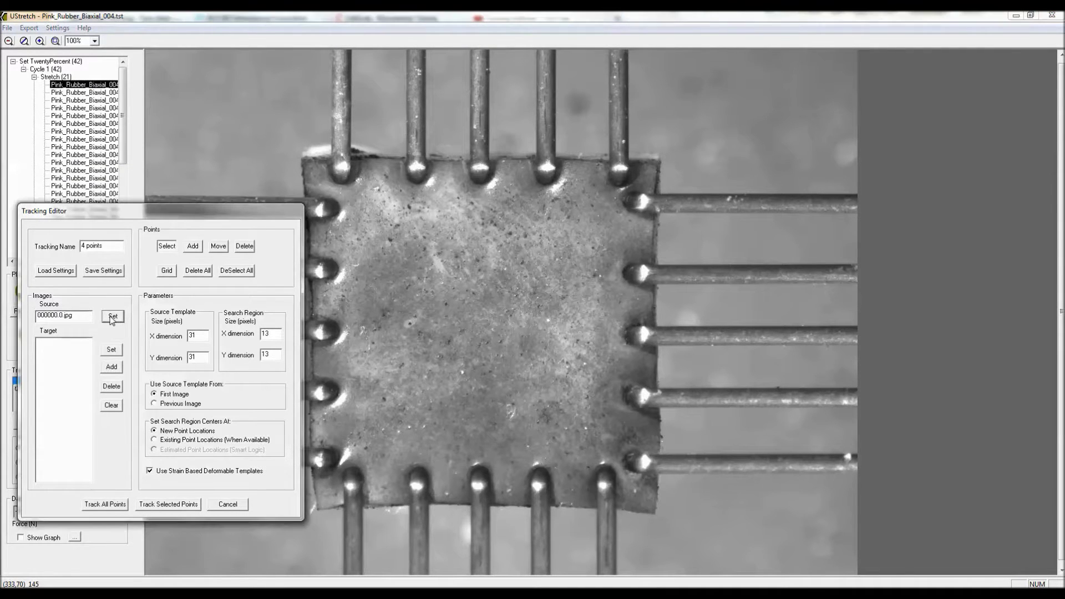
click(111, 350)
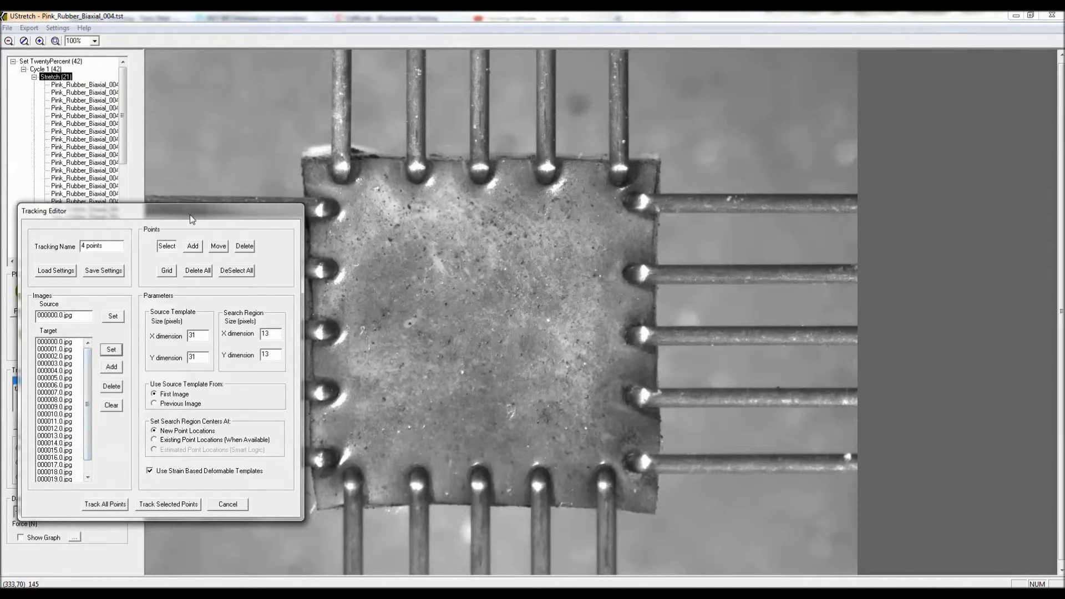
drag(190, 215, 171, 155)
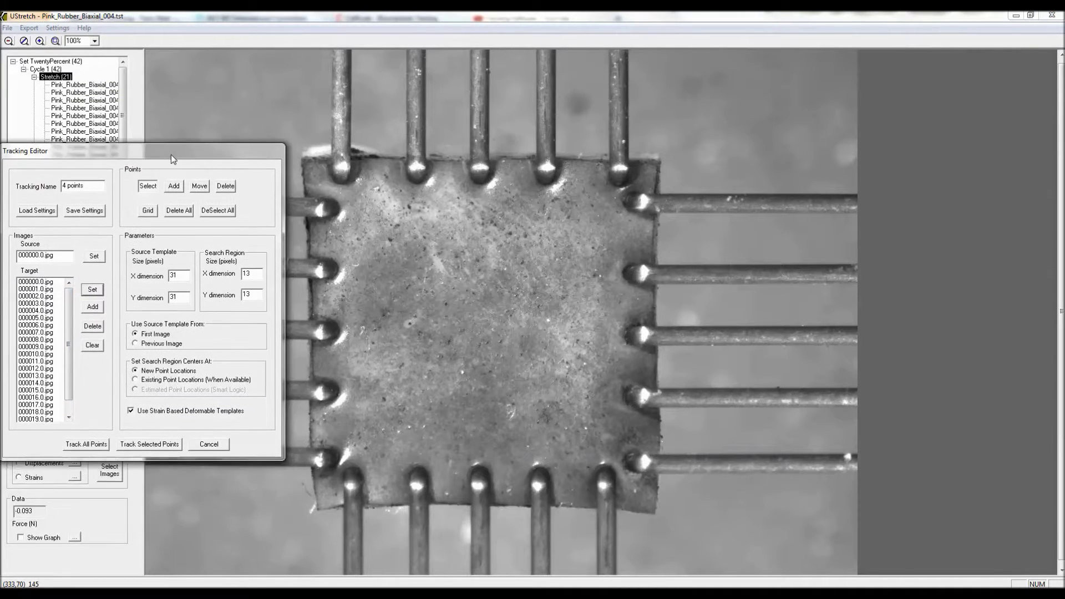
Step: Add tracking points on the specimen corners and track them through all Stretch images
click(175, 189)
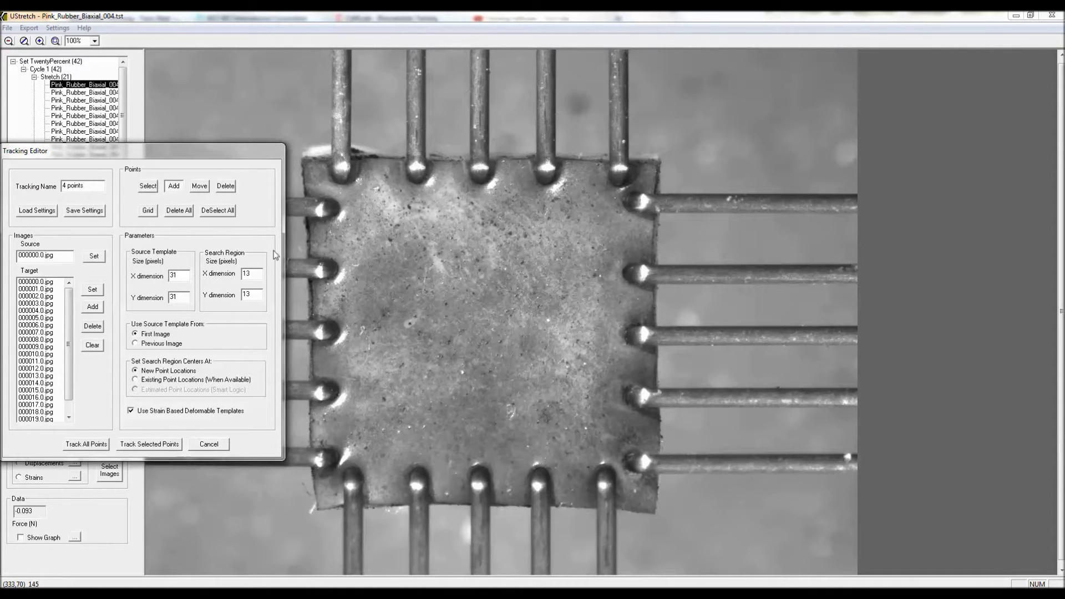
click(391, 241)
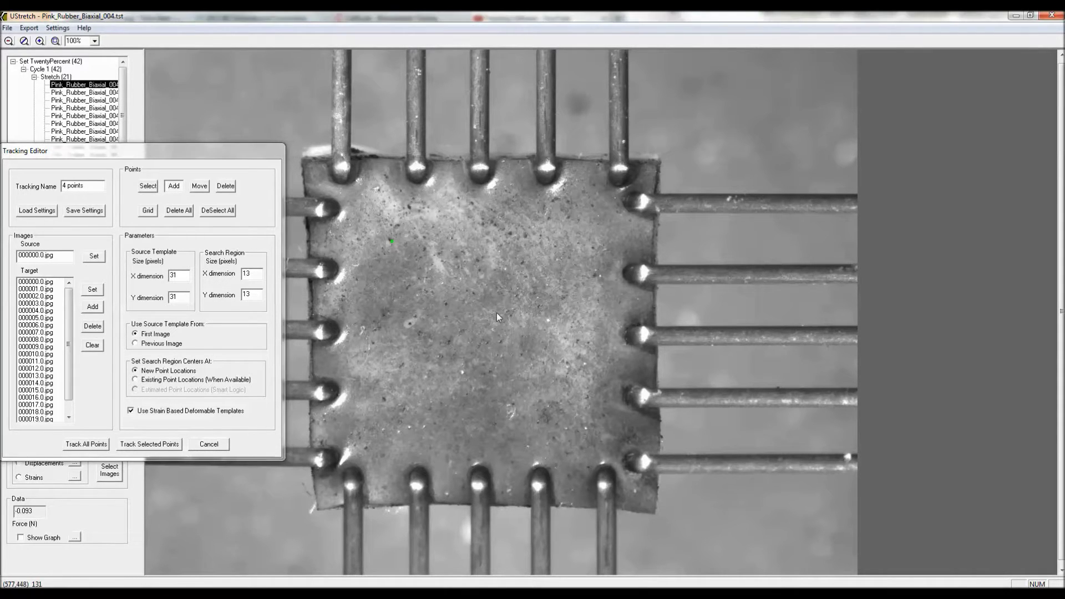
click(591, 247)
click(382, 397)
click(87, 446)
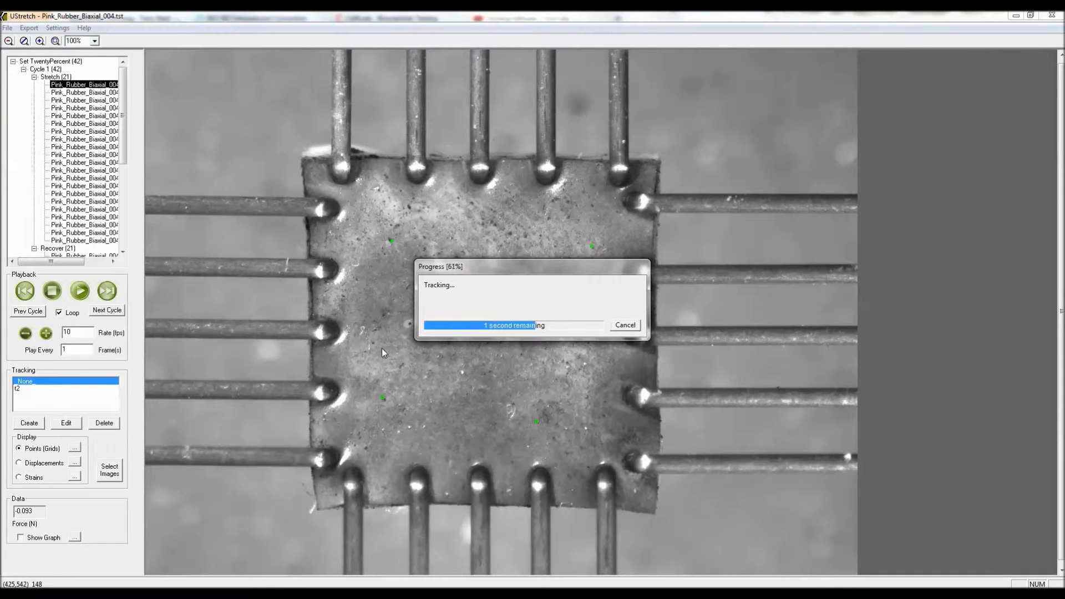
click(109, 470)
Step: Play back the tracked image sequence and stop it
click(80, 291)
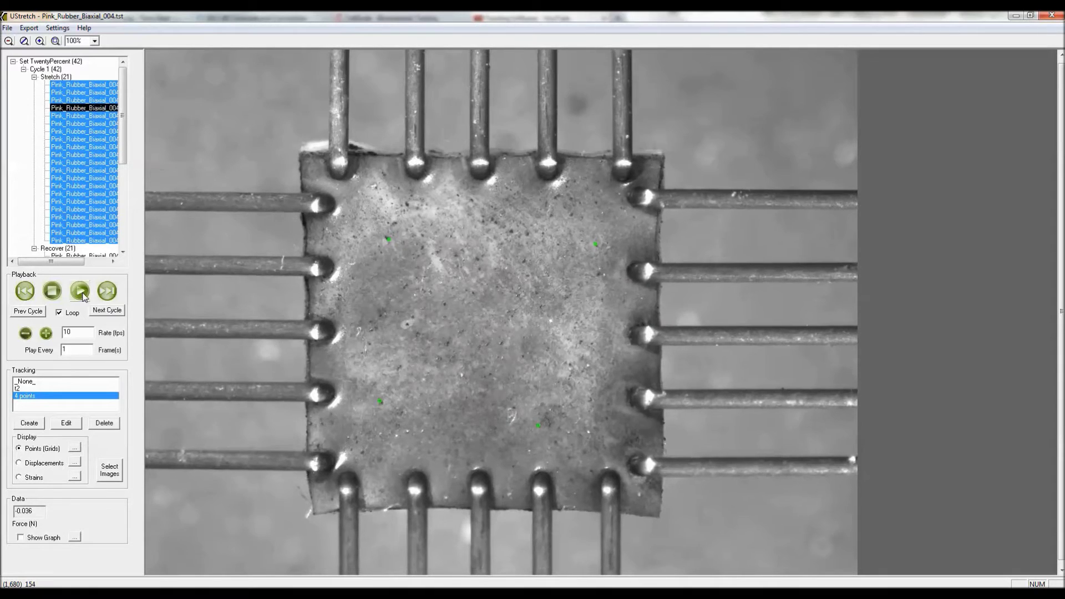
click(53, 291)
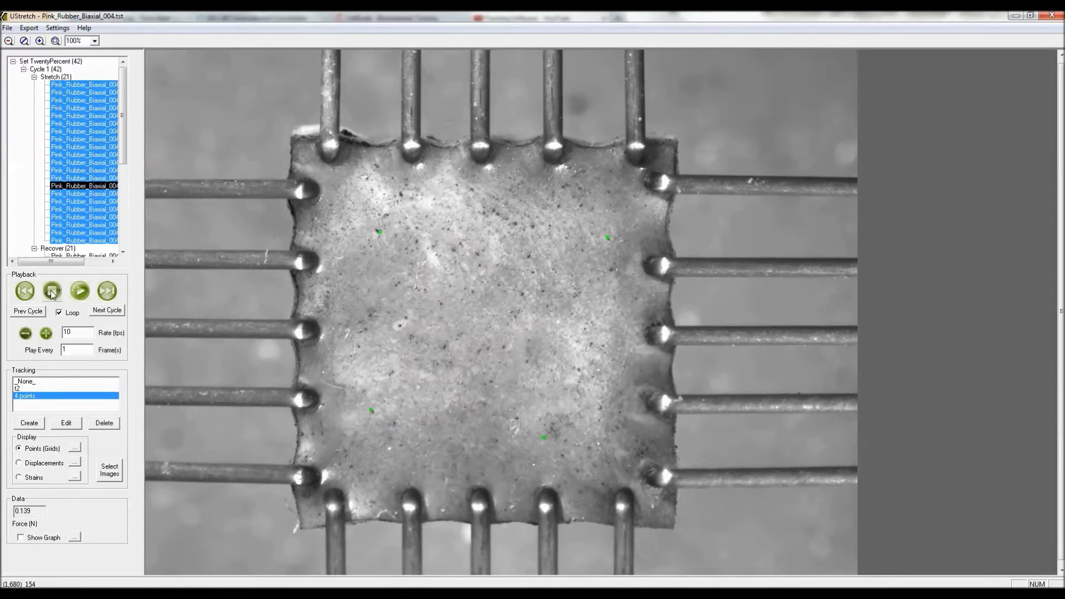
click(59, 292)
Step: Show the tracked points as displacement vectors, preview them, and bring up the displacement settings
click(18, 463)
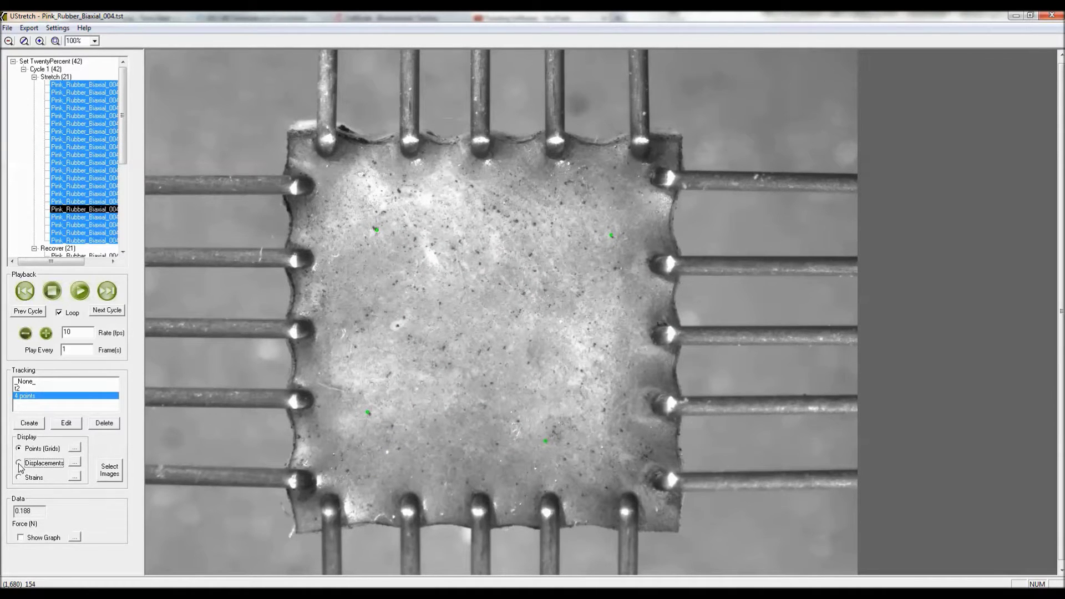
click(81, 292)
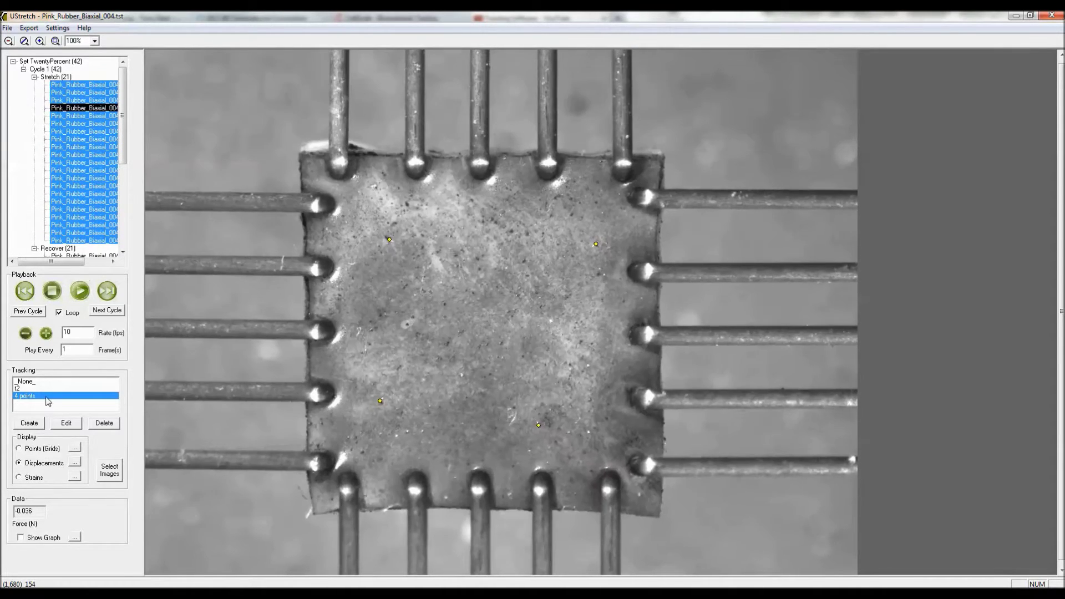
click(53, 293)
click(74, 464)
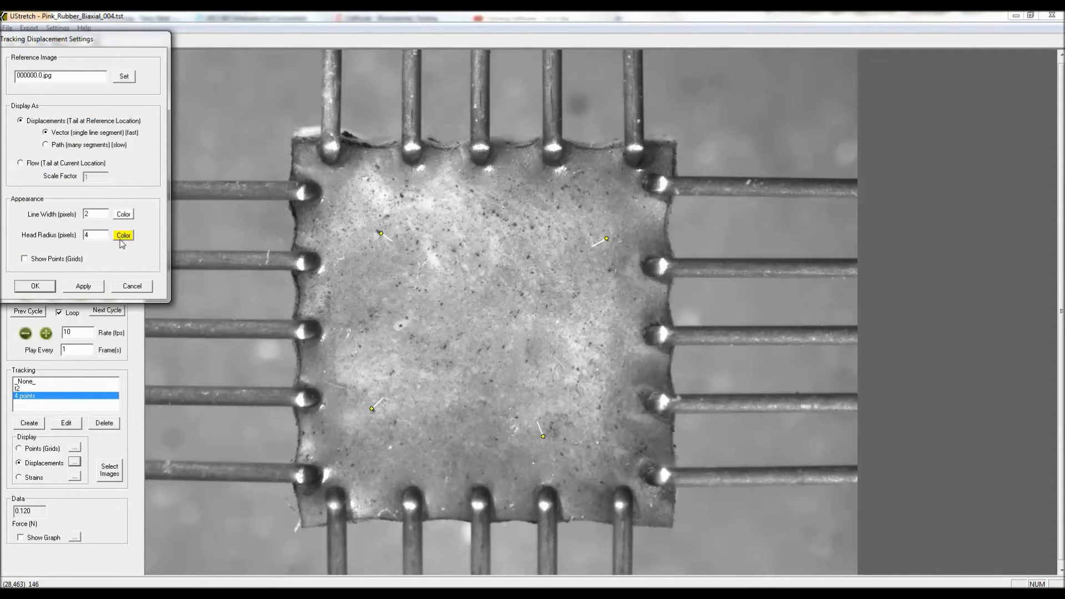
Step: Set displacement vectors to green with line width 3 and apply the settings
click(124, 215)
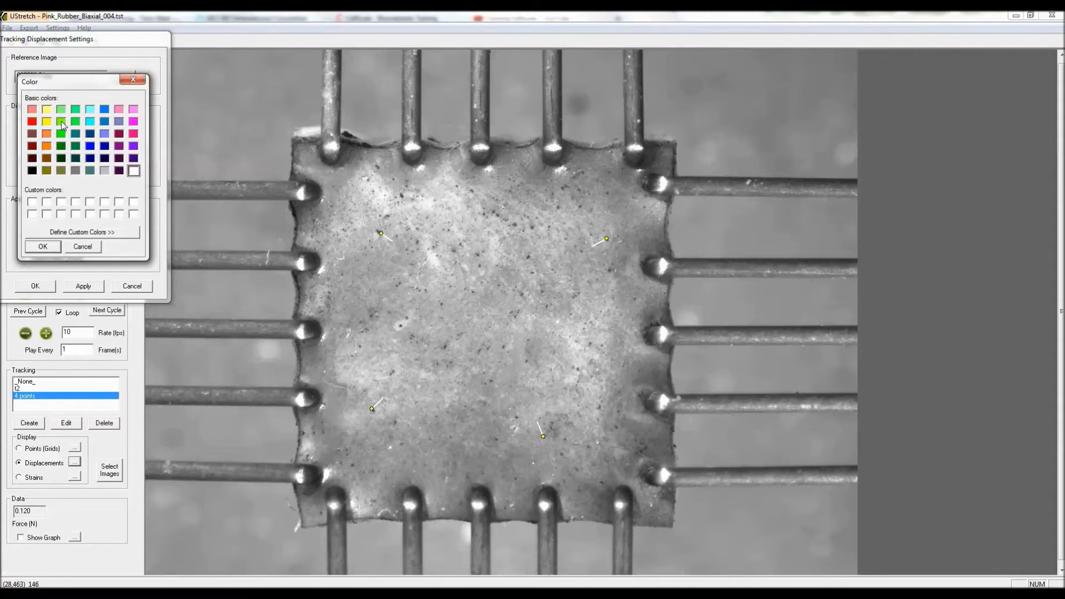
click(63, 134)
click(43, 245)
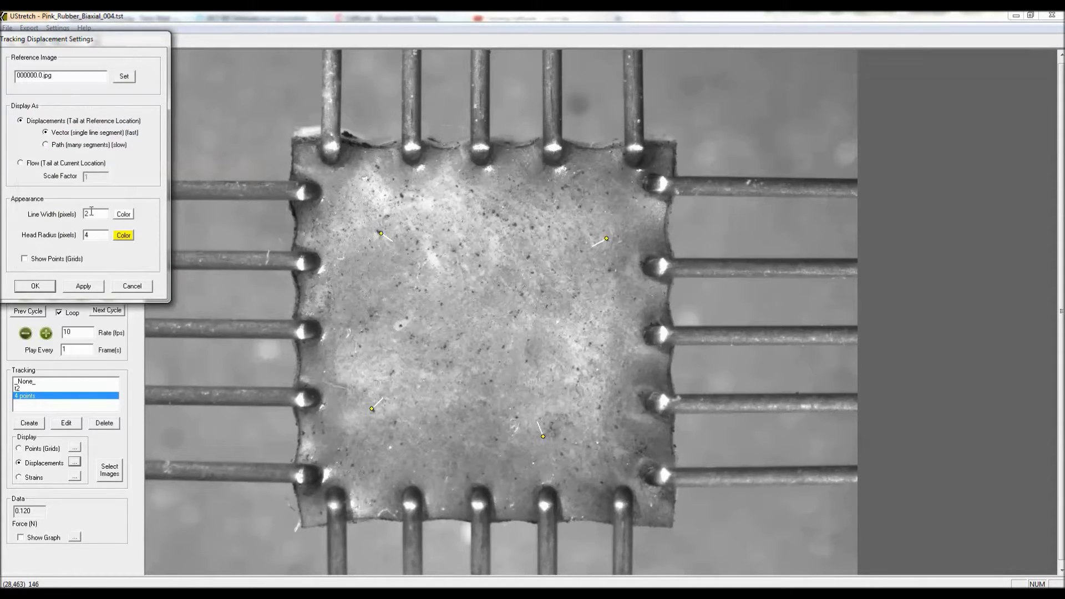
drag(93, 214, 72, 213)
text(3)
click(81, 286)
click(34, 286)
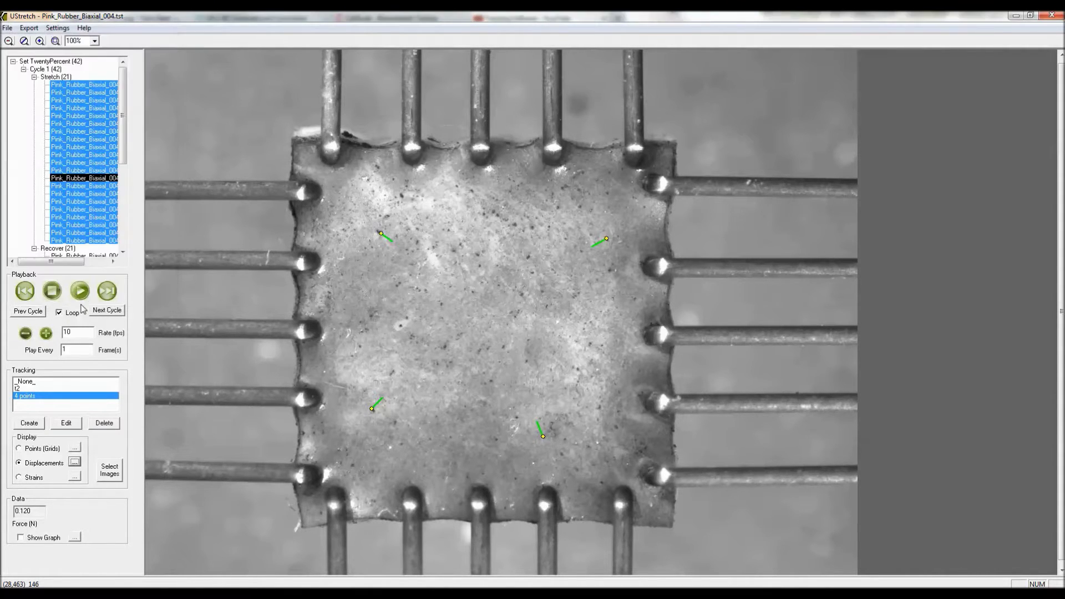
Step: Play the Stretch images with green vectors, then stop and return to the first image
click(81, 291)
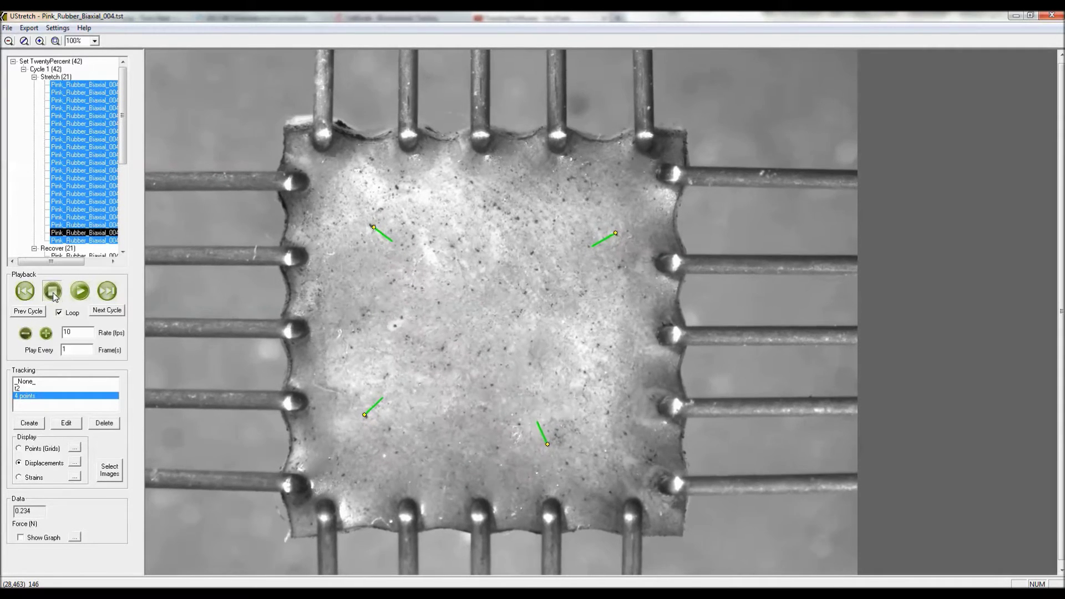
click(54, 294)
click(83, 86)
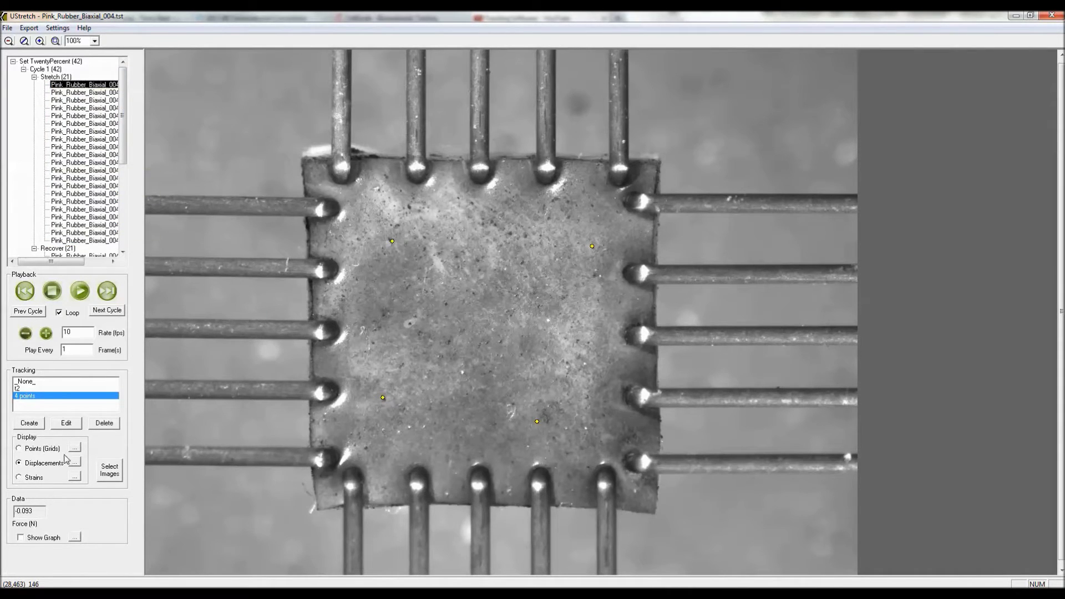
Step: Create an 'Array' tracking with 000000.0.jpg as source and the Stretch images as targets
click(32, 424)
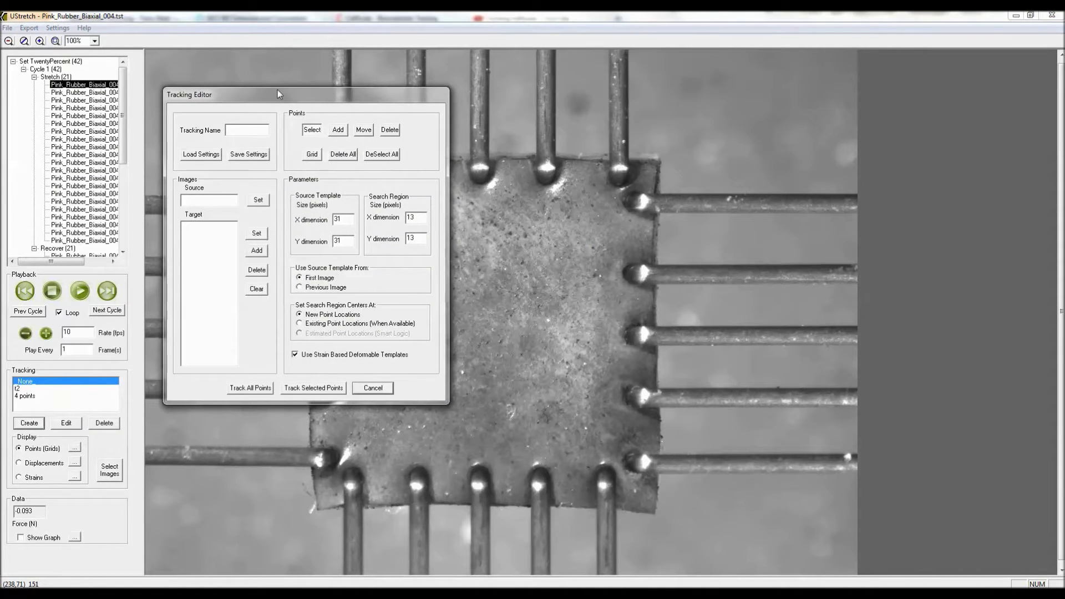
drag(278, 88, 118, 162)
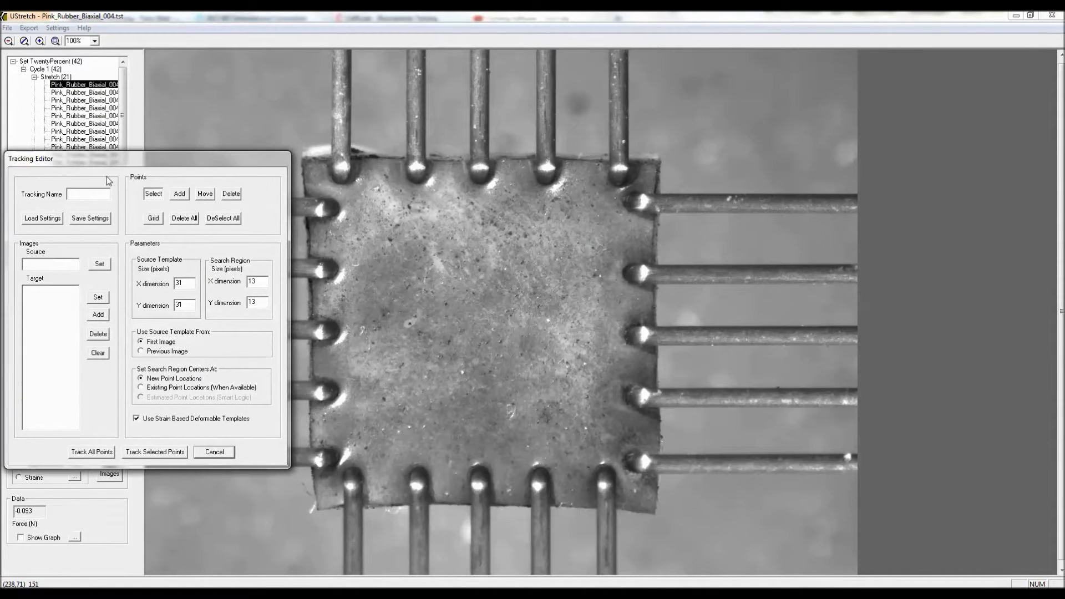
click(91, 195)
click(98, 264)
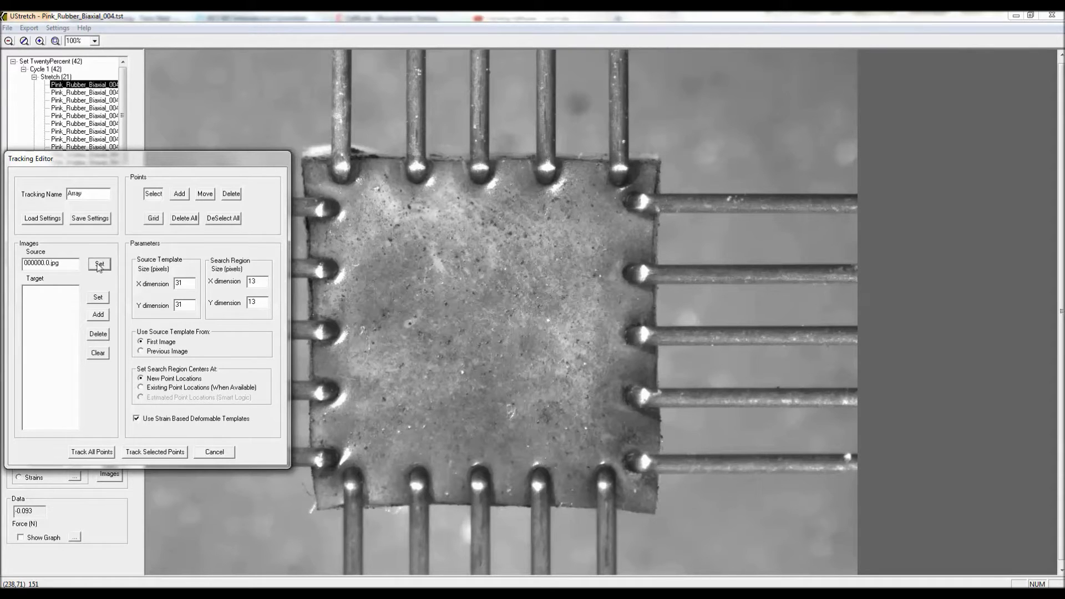
click(55, 77)
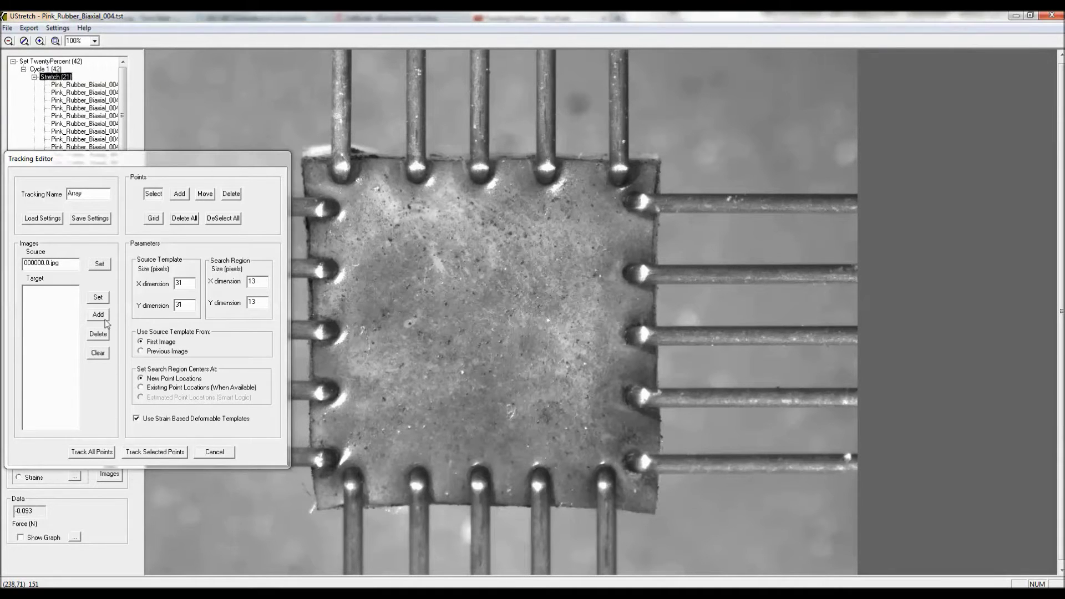
click(97, 298)
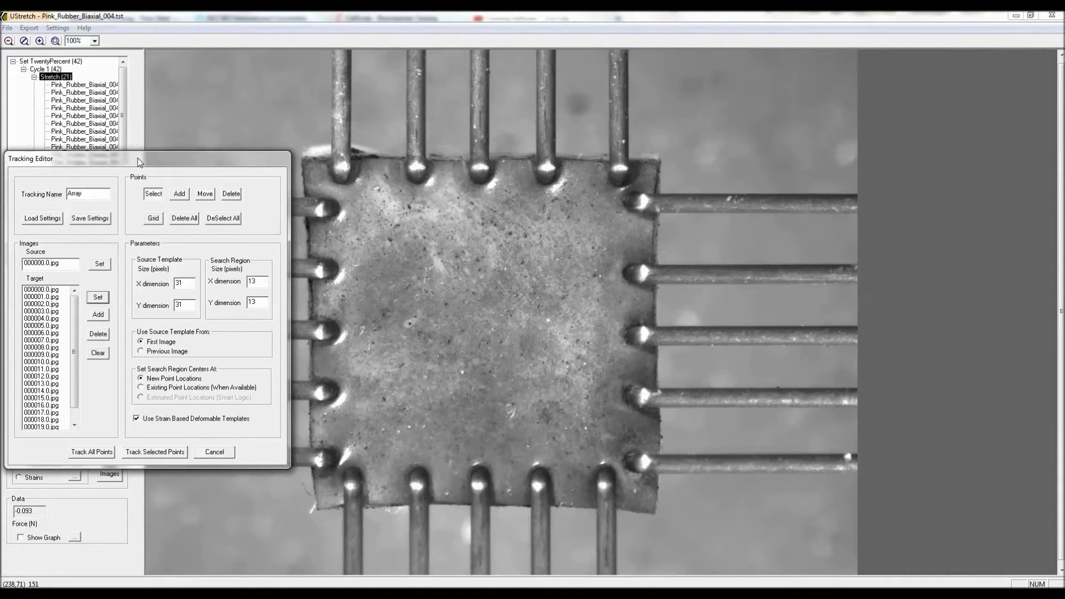
drag(139, 161, 133, 144)
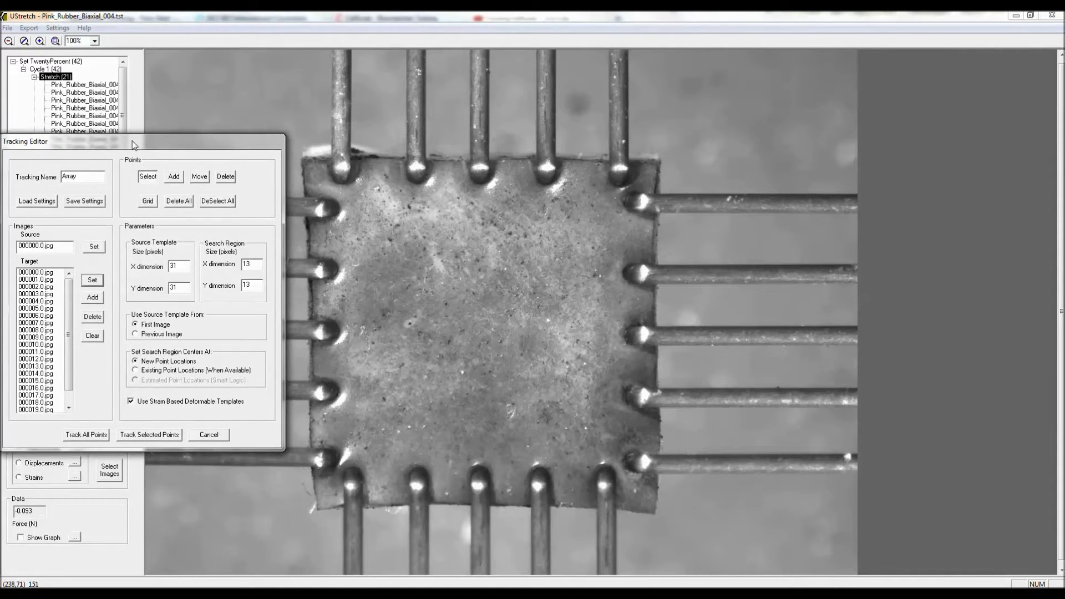
Step: Place a 6x6 point grid over the specimen centre and track all points
click(174, 176)
drag(387, 242, 535, 371)
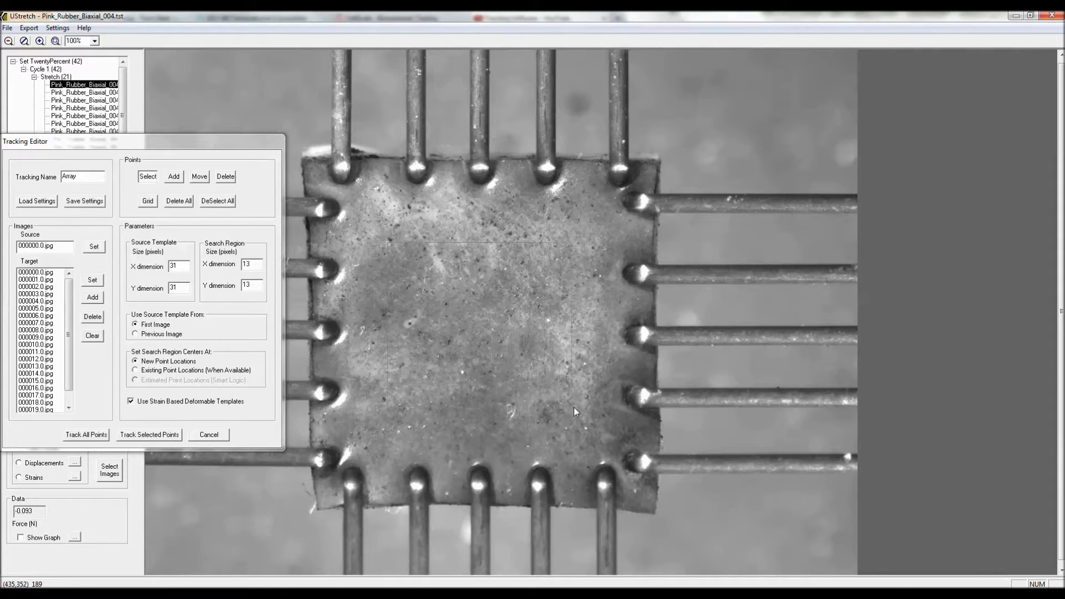
drag(593, 411, 592, 415)
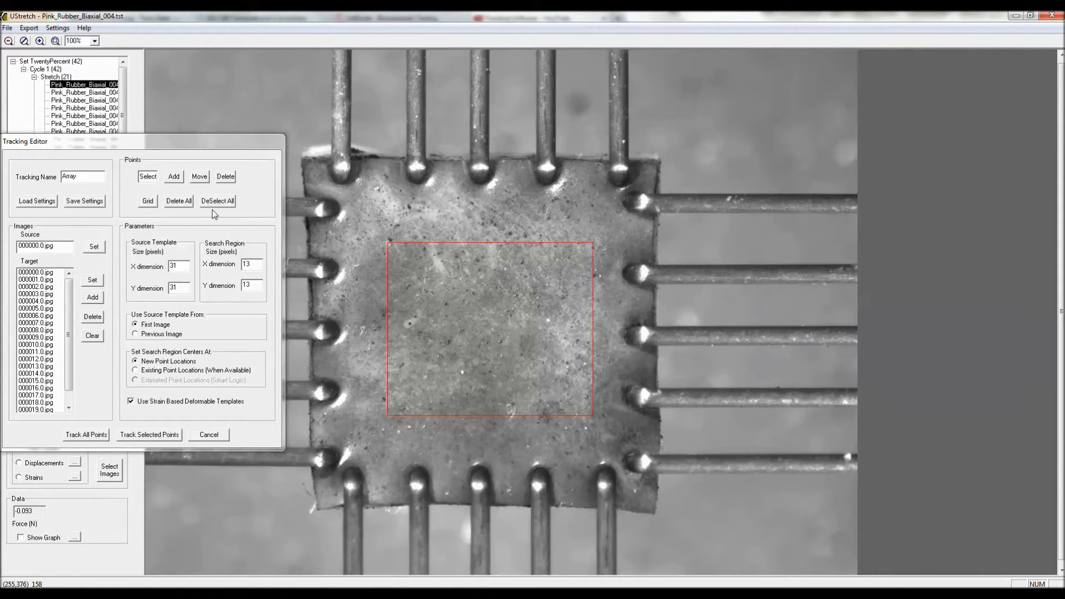
click(150, 206)
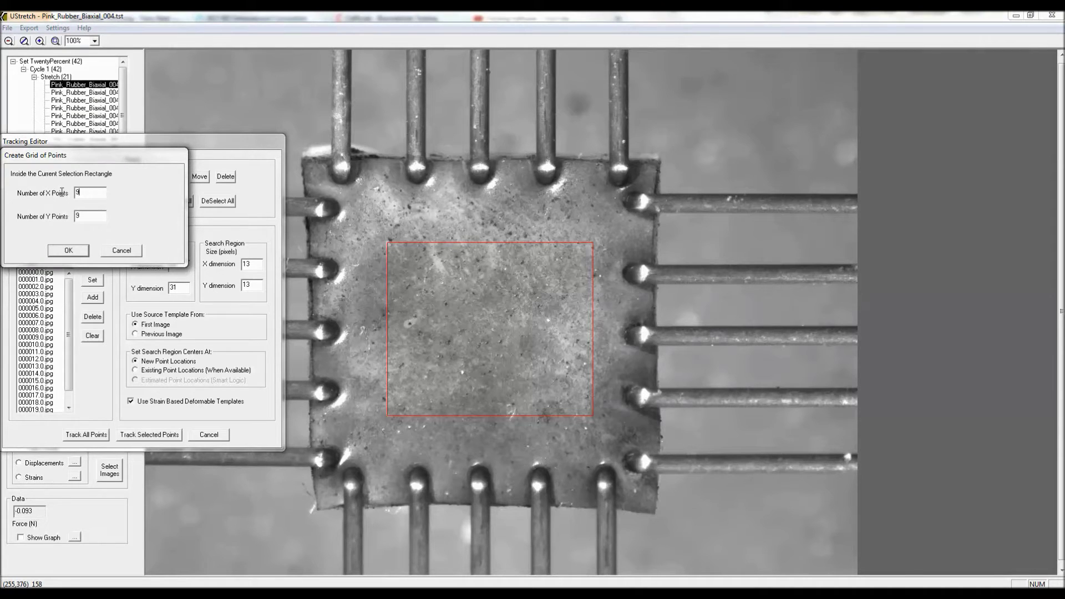
key(BackSpace)
text(66)
click(64, 250)
click(249, 87)
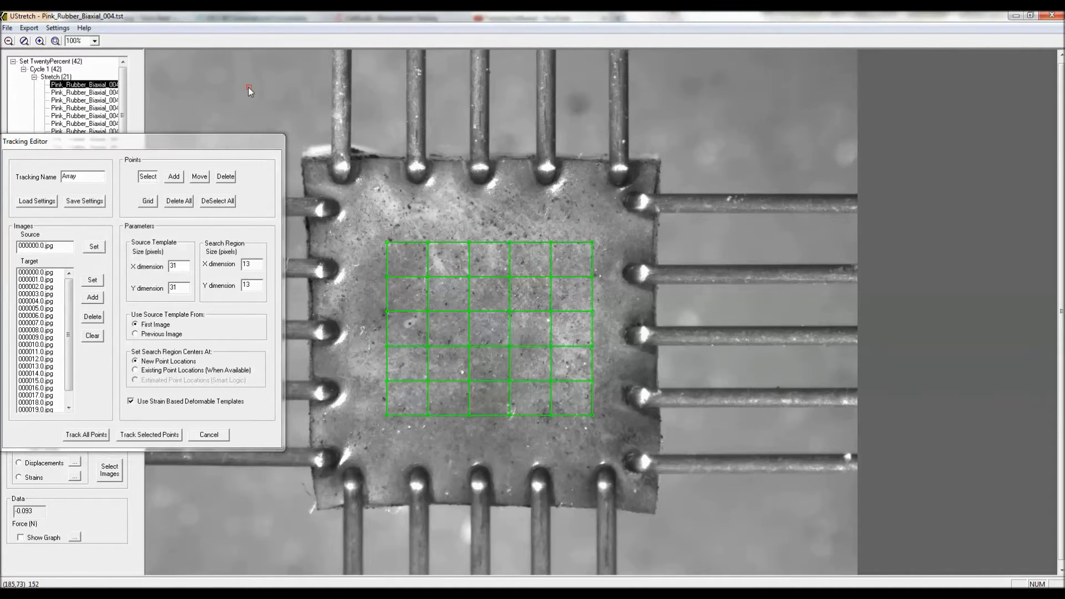
click(86, 436)
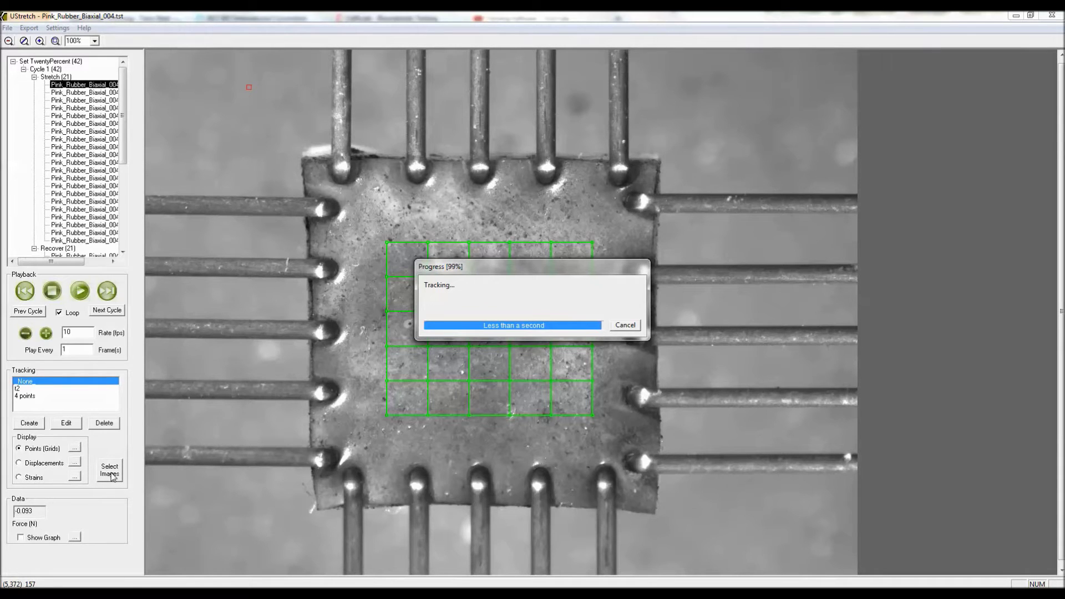
Step: Play the Array tracking and set its points to red with a 4-pixel radius
click(109, 473)
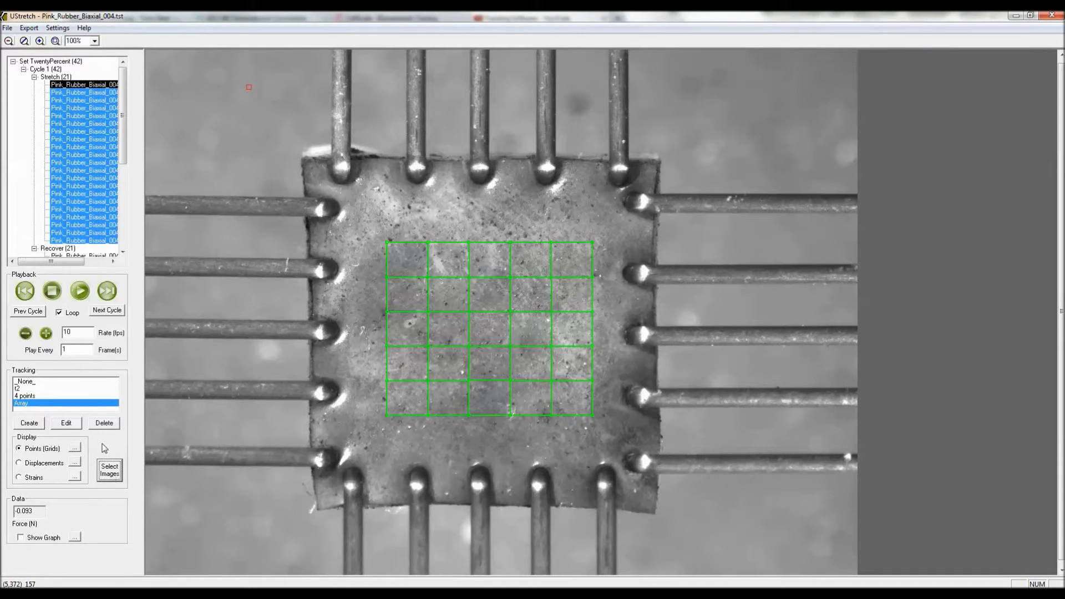
click(80, 292)
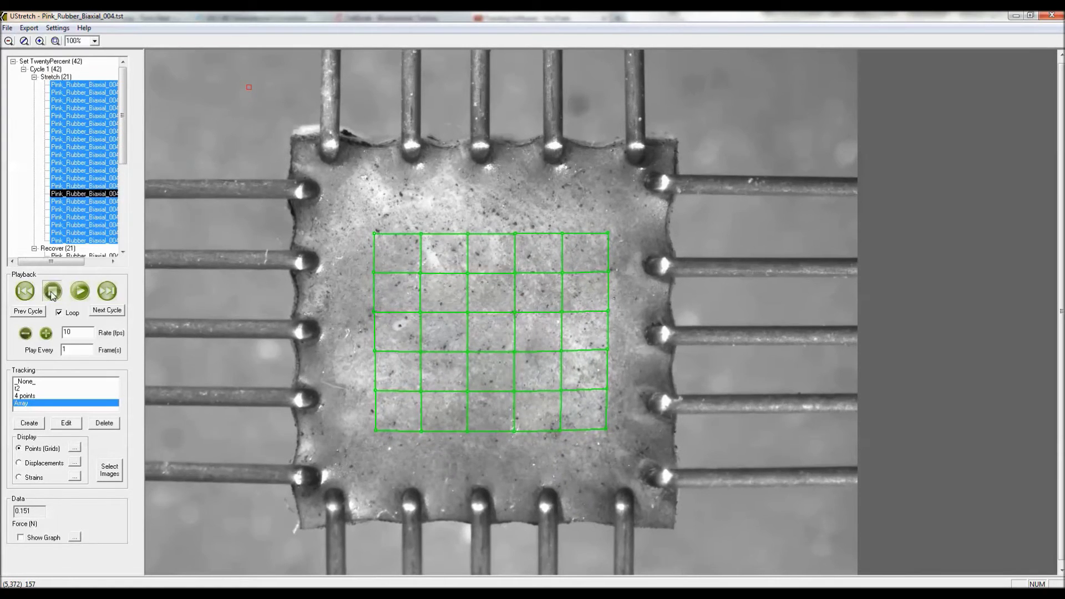
click(74, 447)
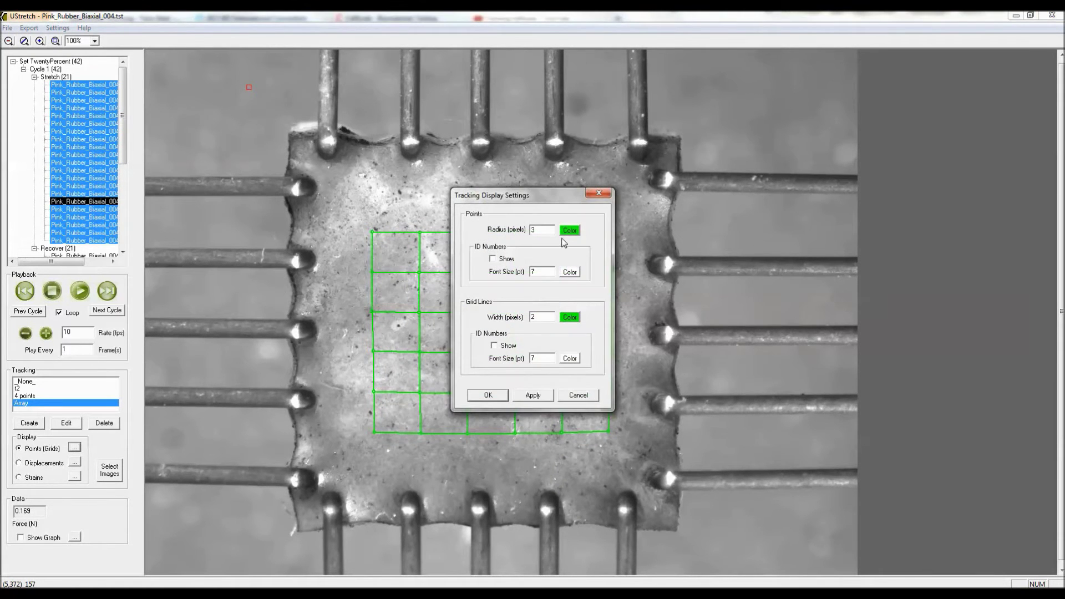
click(566, 231)
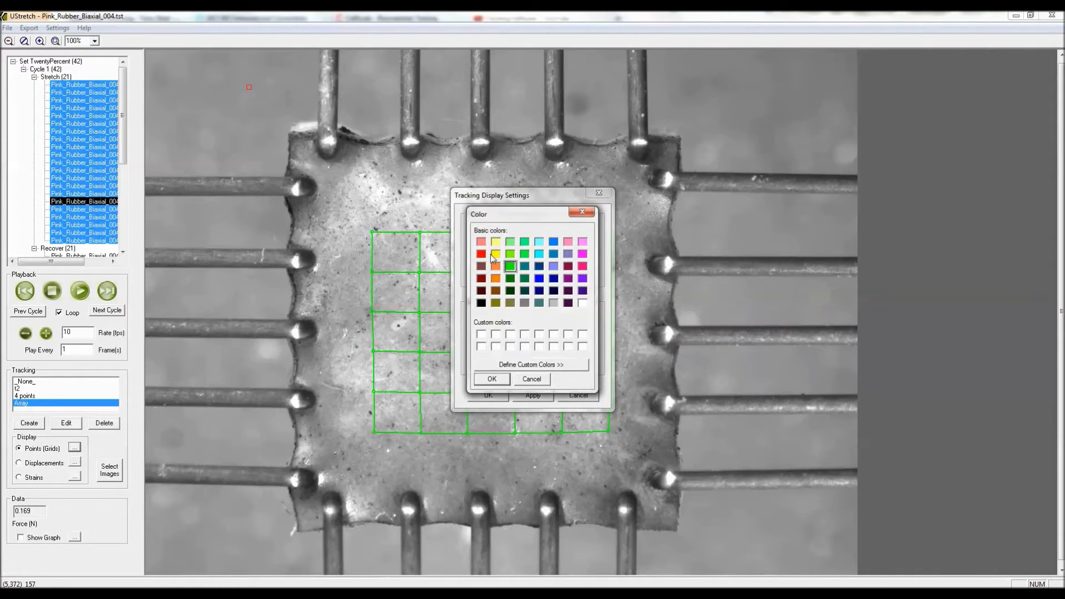
click(488, 391)
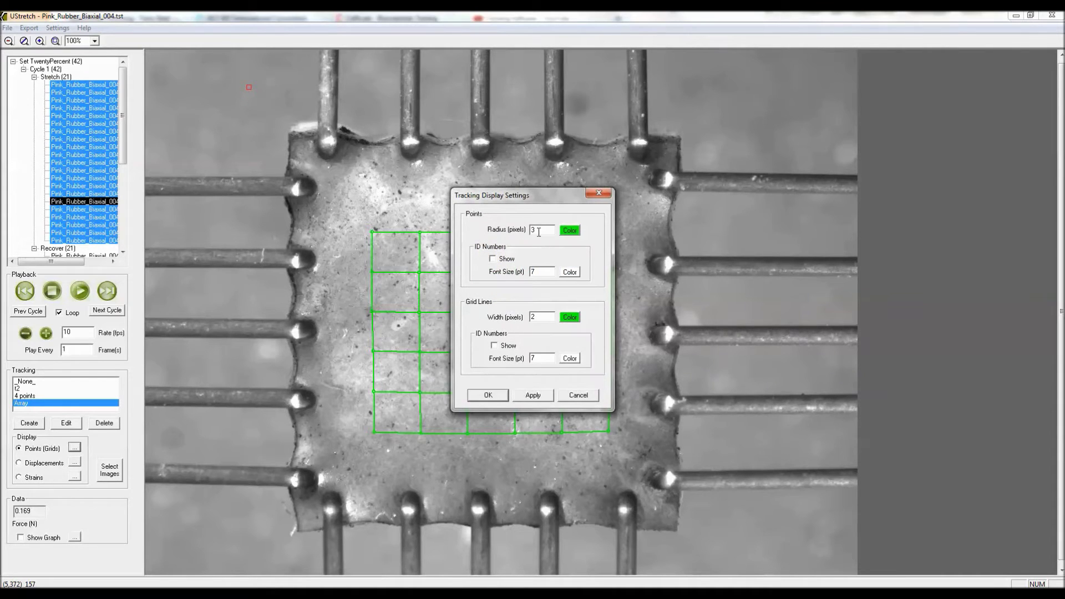
key(BackSpace)
text(4)
Step: Make the grid lines red and apply the points and grids settings
click(569, 317)
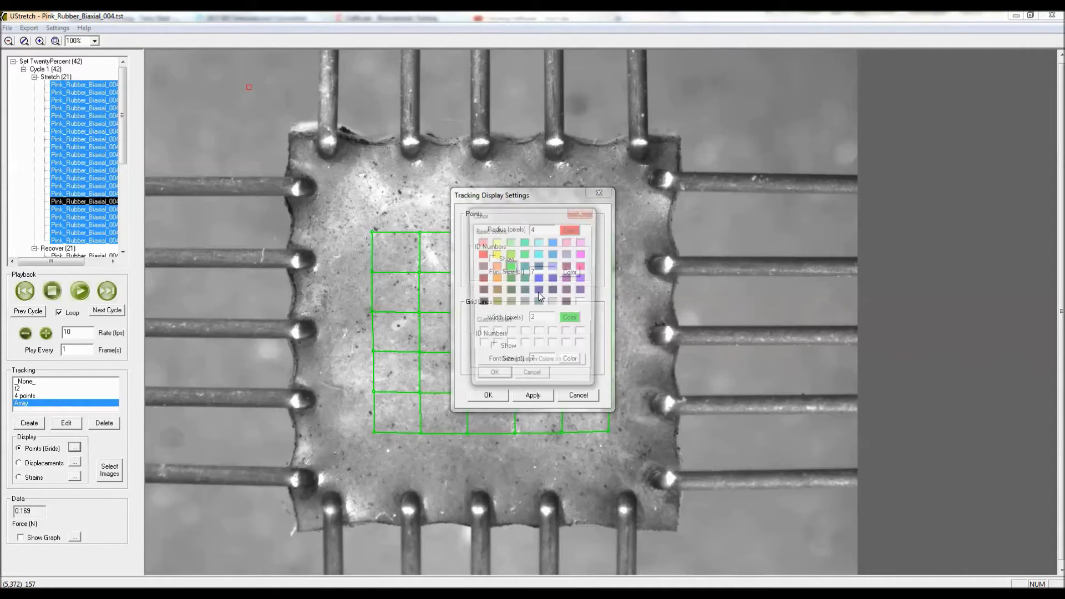
click(483, 254)
click(505, 374)
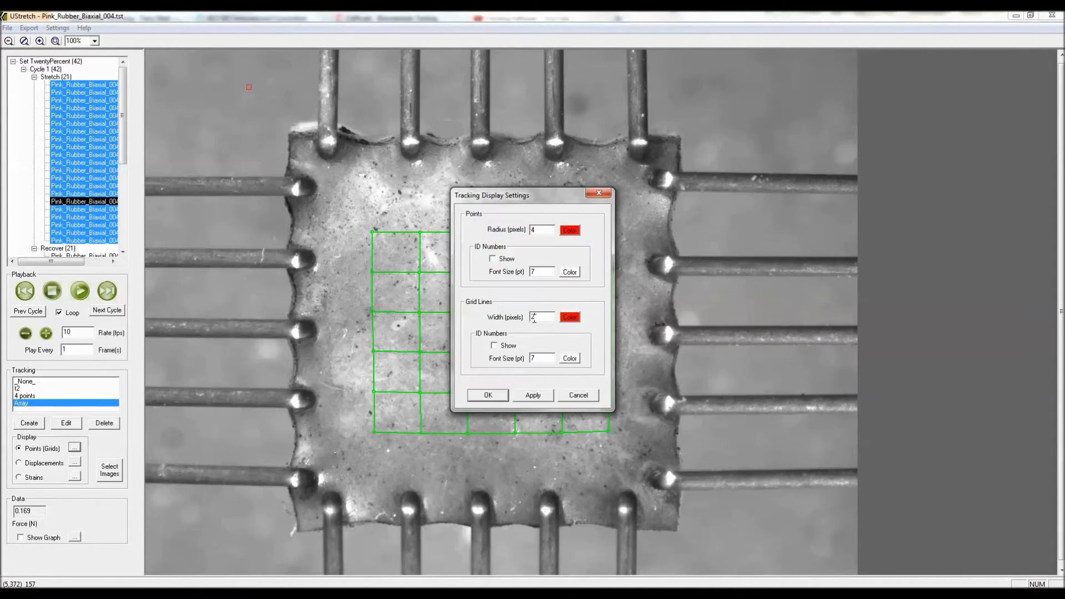
click(533, 395)
click(488, 394)
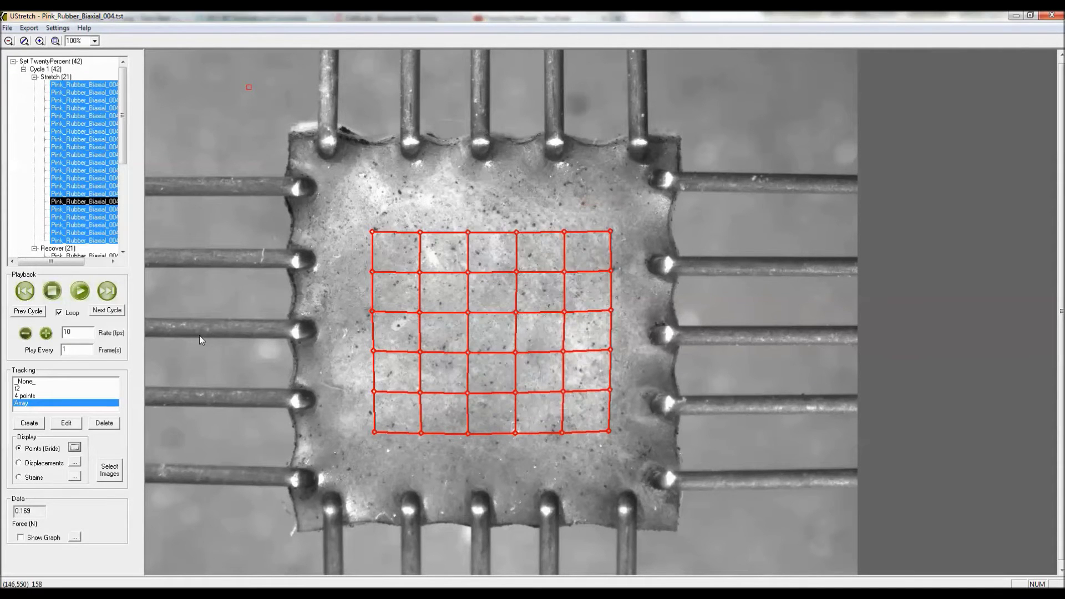
Step: Switch the grid to displacement vectors, replay the sequence, and stop on the last Stretch image
click(82, 295)
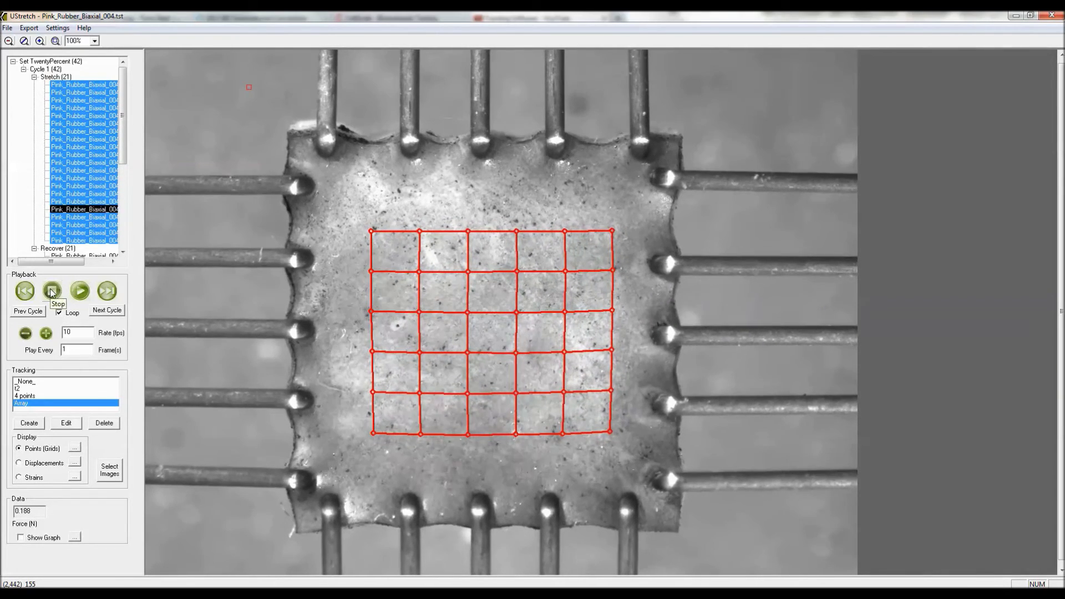
click(52, 291)
click(35, 463)
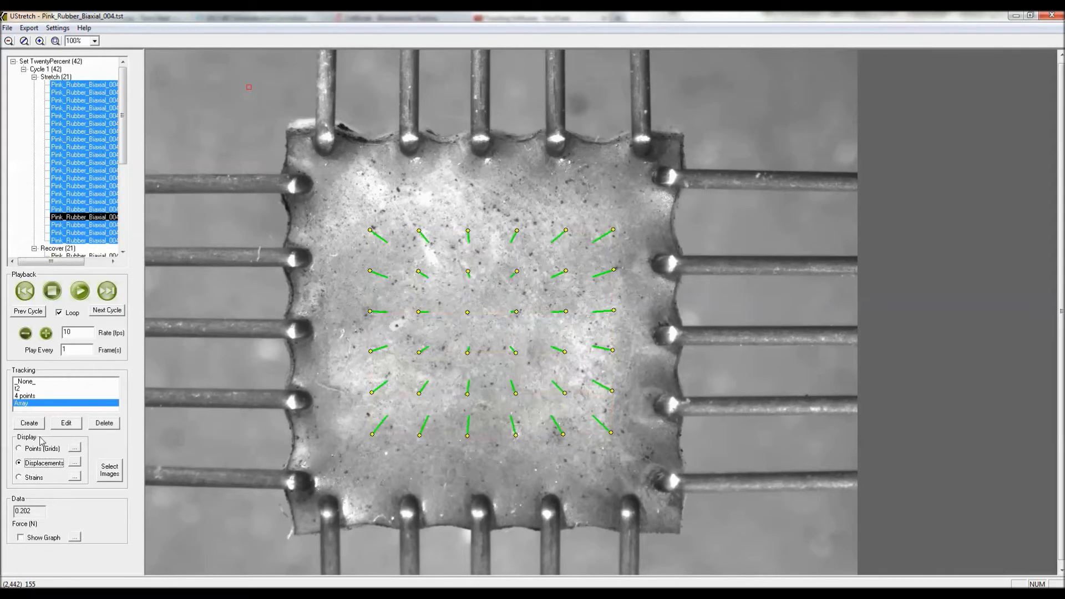
click(81, 292)
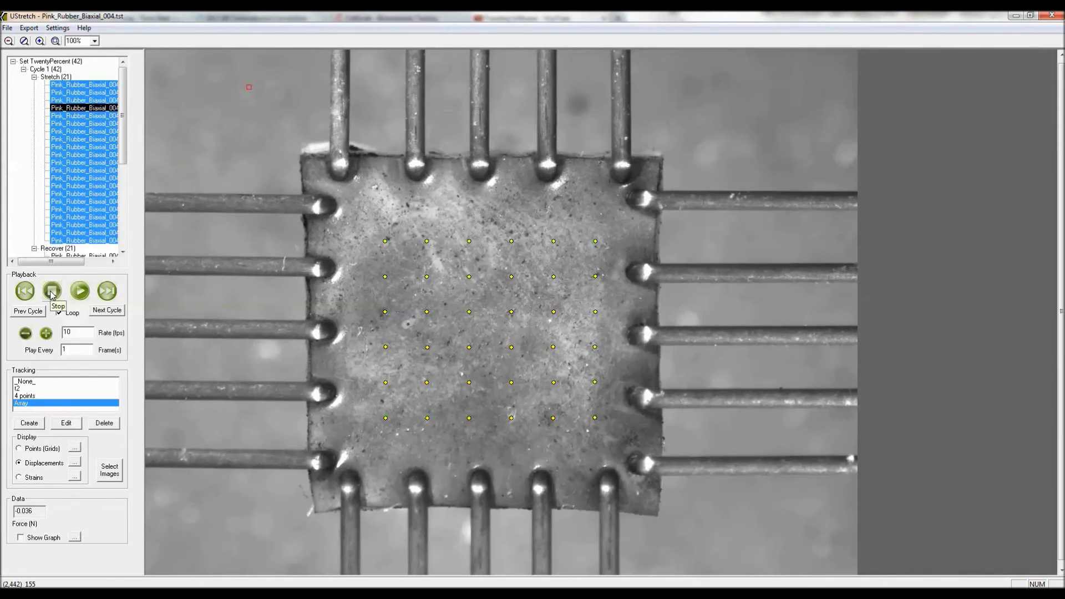
click(52, 292)
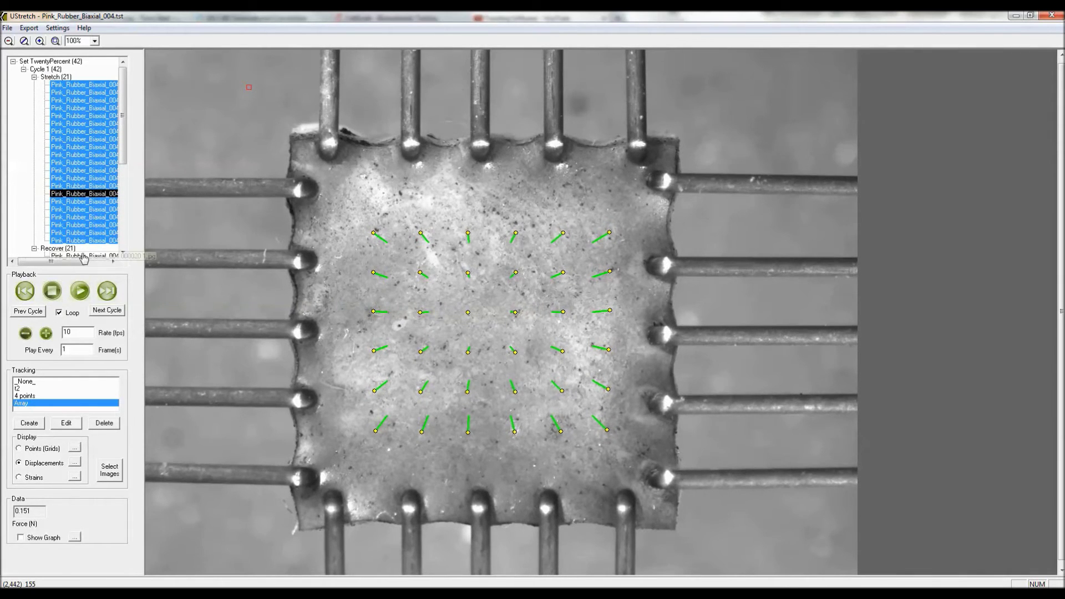
click(98, 242)
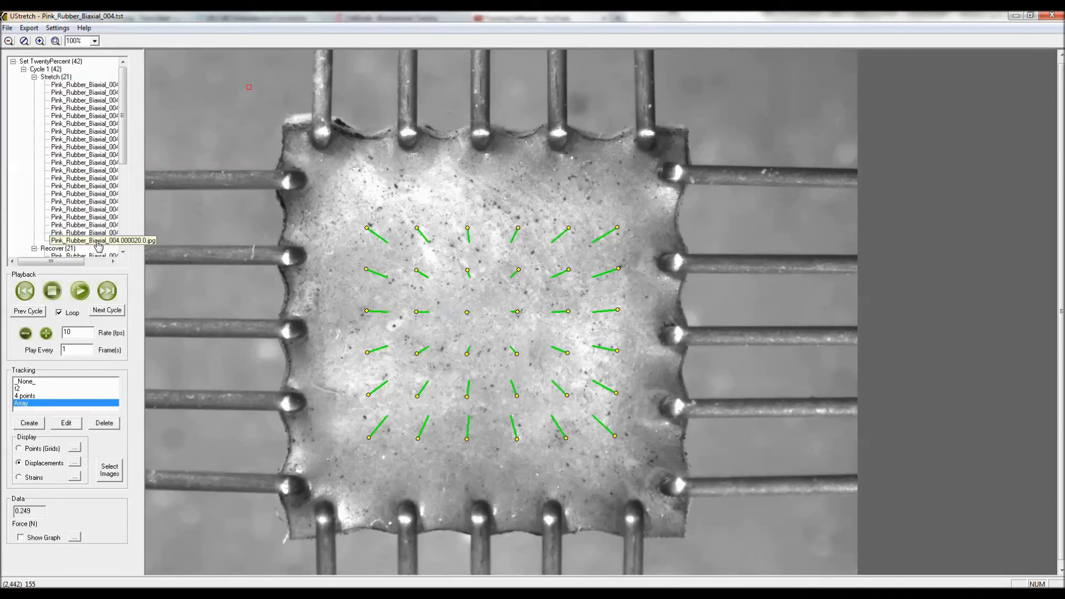
Step: Show the strain map and apply the Ex strain component
click(21, 478)
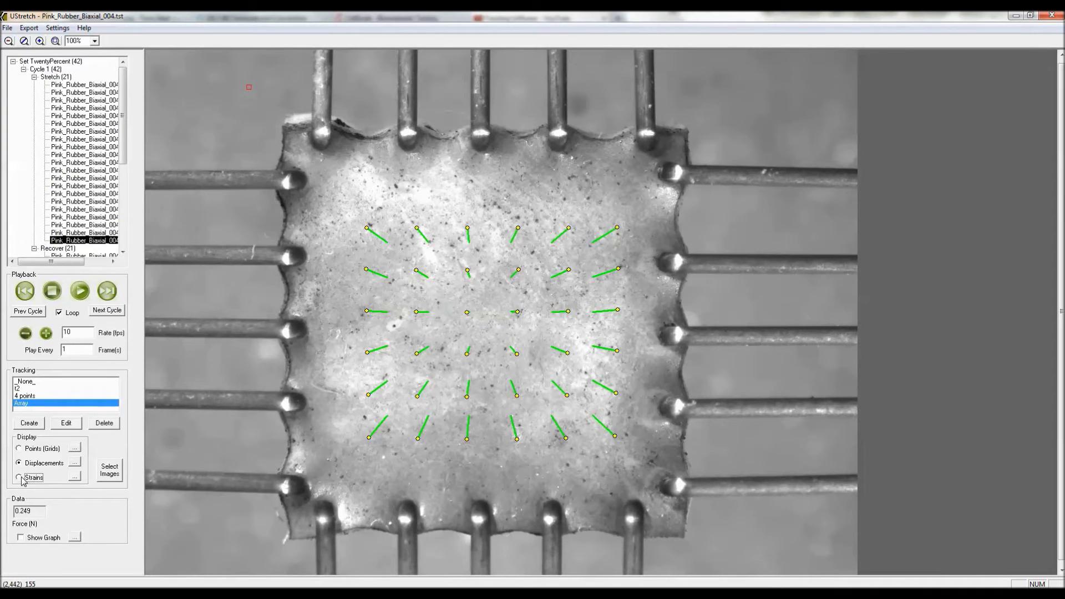
click(75, 476)
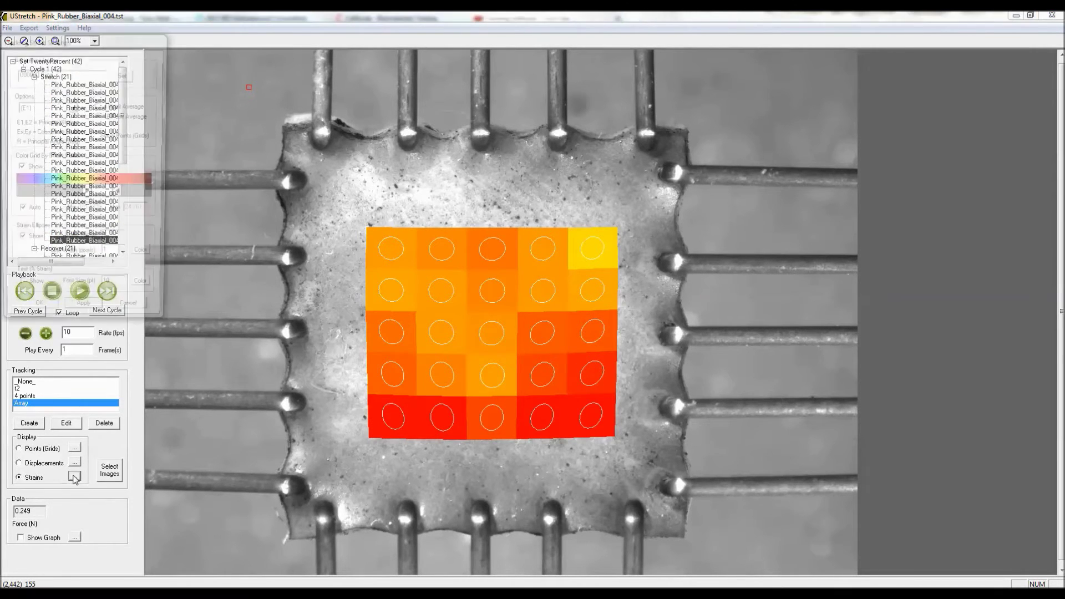
click(73, 107)
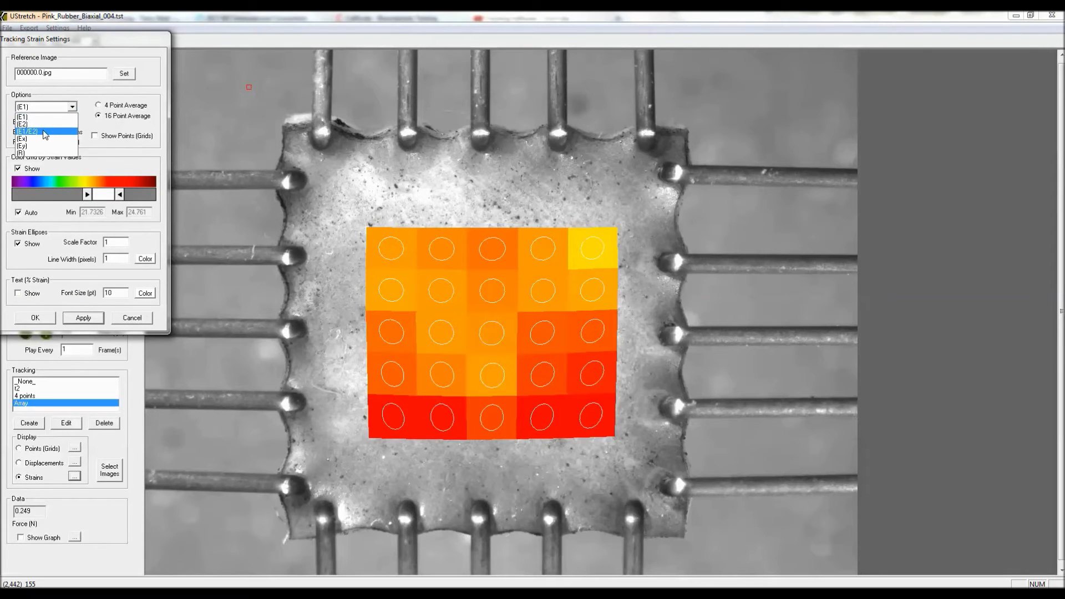
click(22, 115)
click(83, 317)
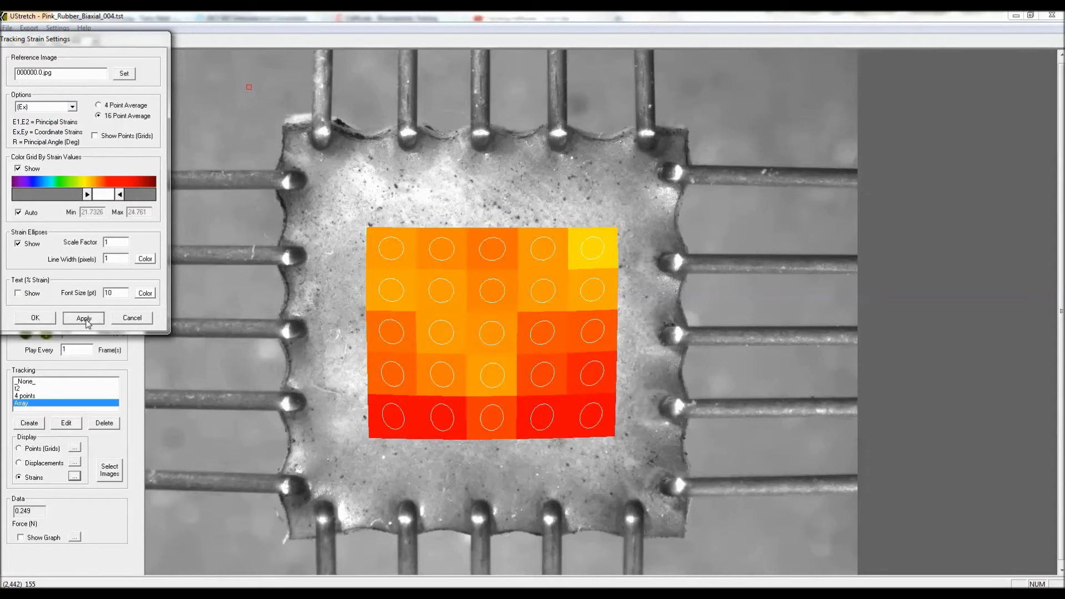
Step: Replace the colour map with Ex value labels, show points, and bring up the label colour picker
click(18, 169)
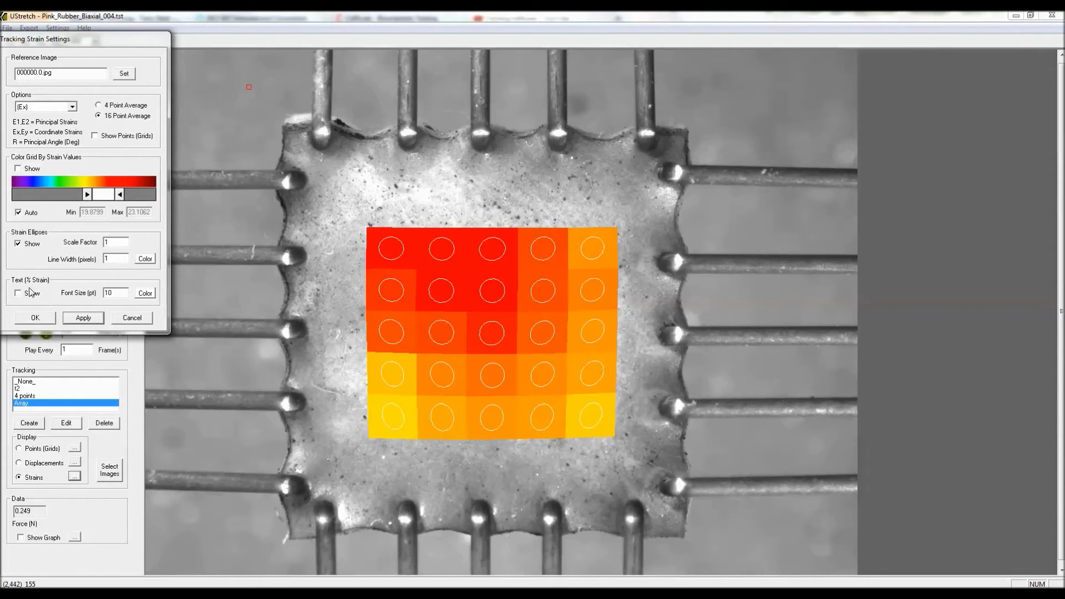
click(18, 293)
click(80, 319)
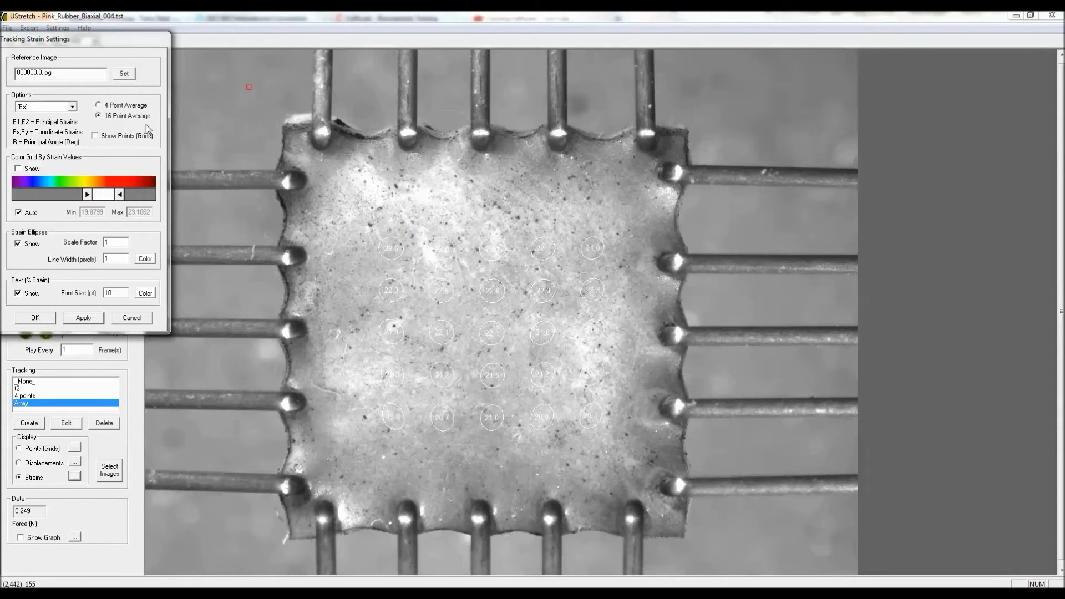
click(94, 136)
click(147, 294)
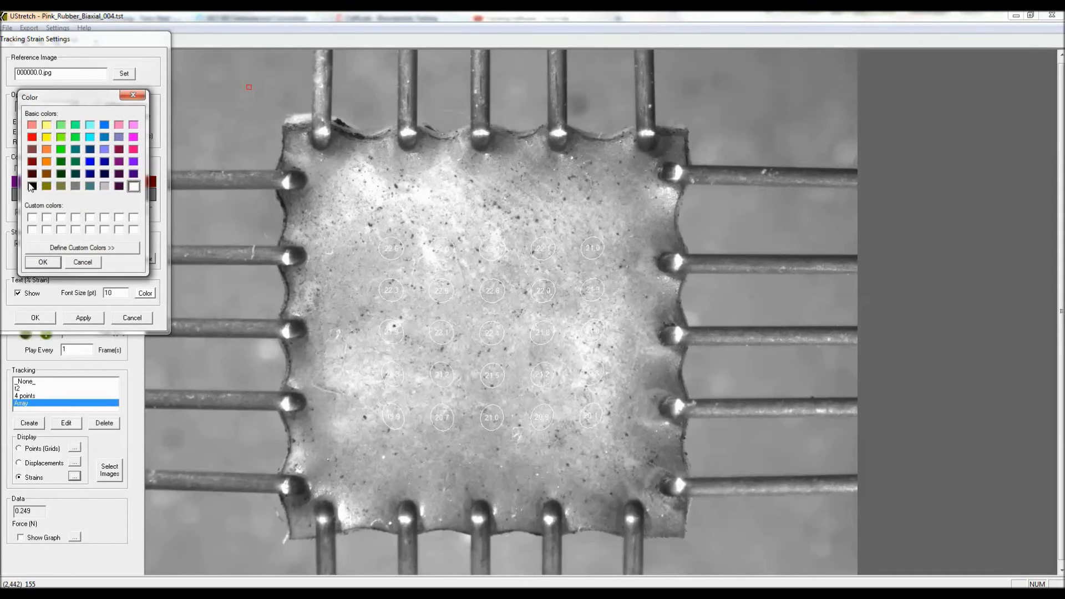
Step: Set the grid and strain labels to red and hide the strain ellipses
click(32, 137)
click(44, 263)
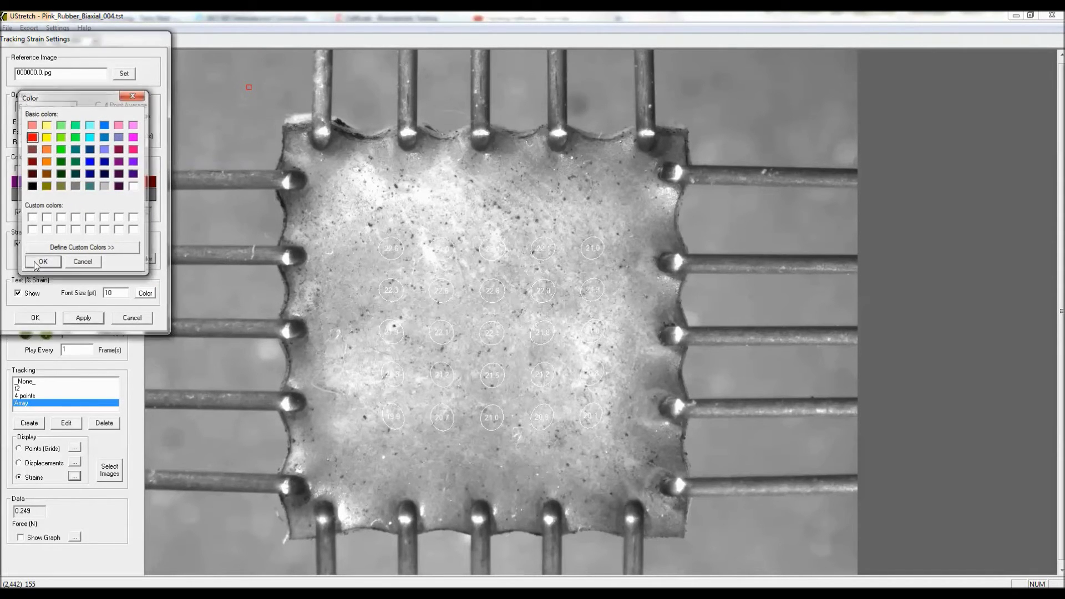
click(83, 318)
click(18, 243)
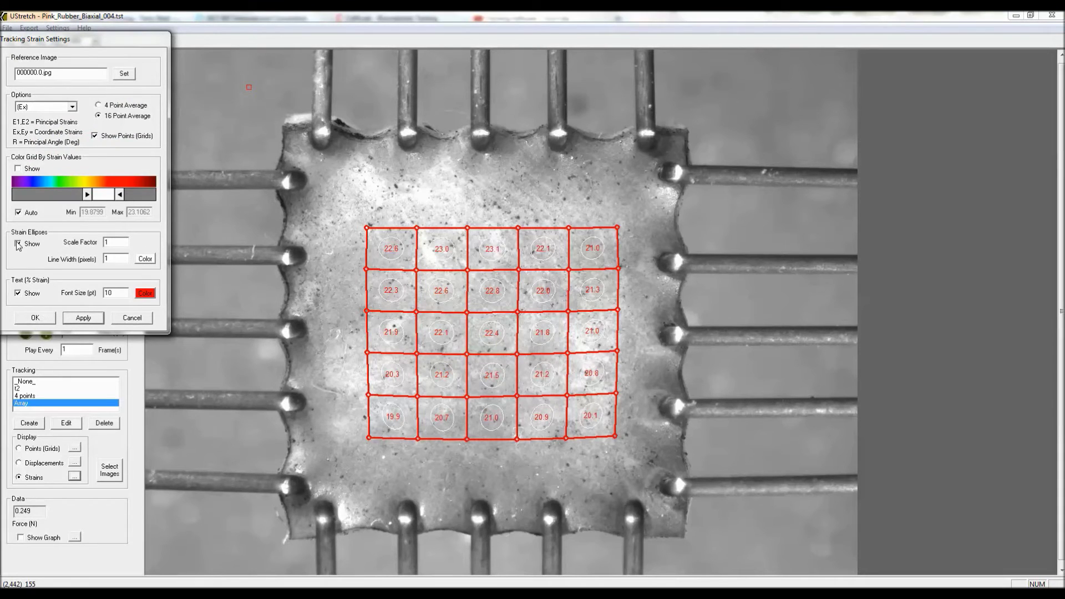
click(81, 320)
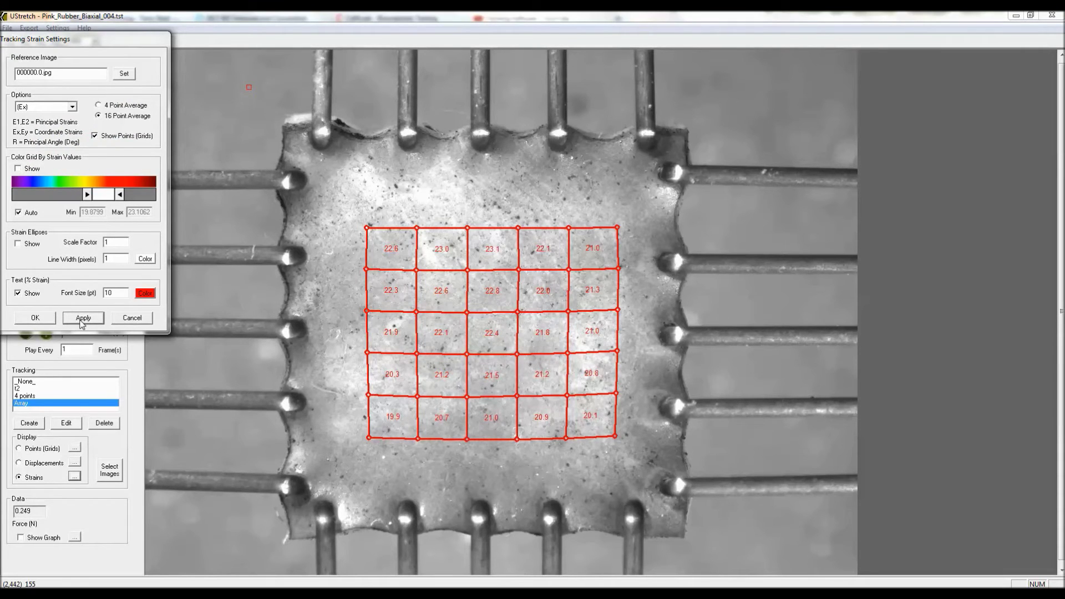
Step: Enlarge the strain label font size to 14
double_click(111, 297)
text(14)
click(70, 318)
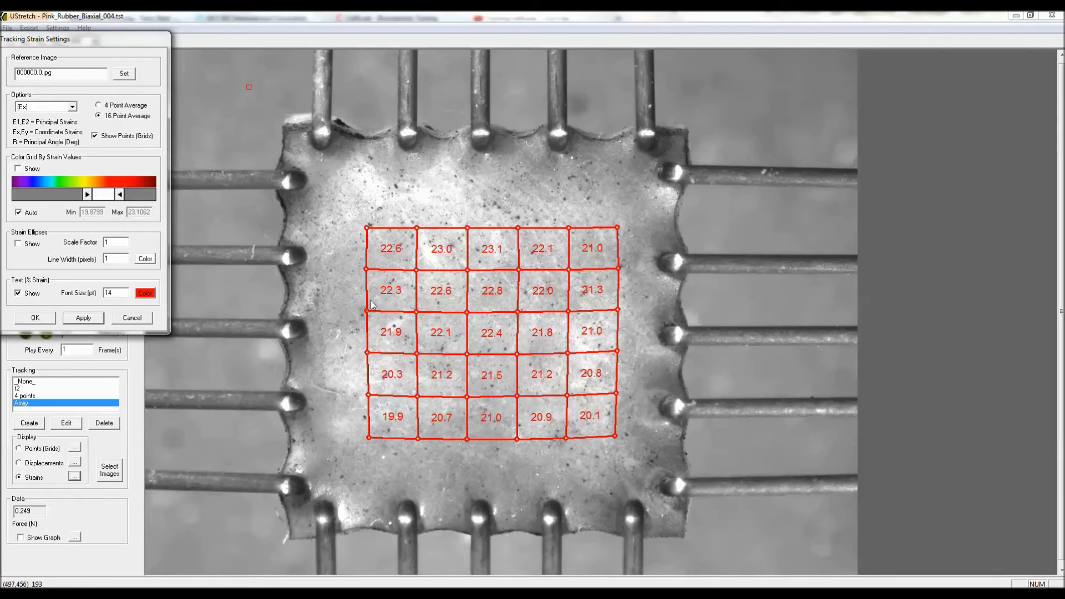
Step: Switch the displayed strain component from Ex to Ey and apply
click(72, 106)
click(23, 146)
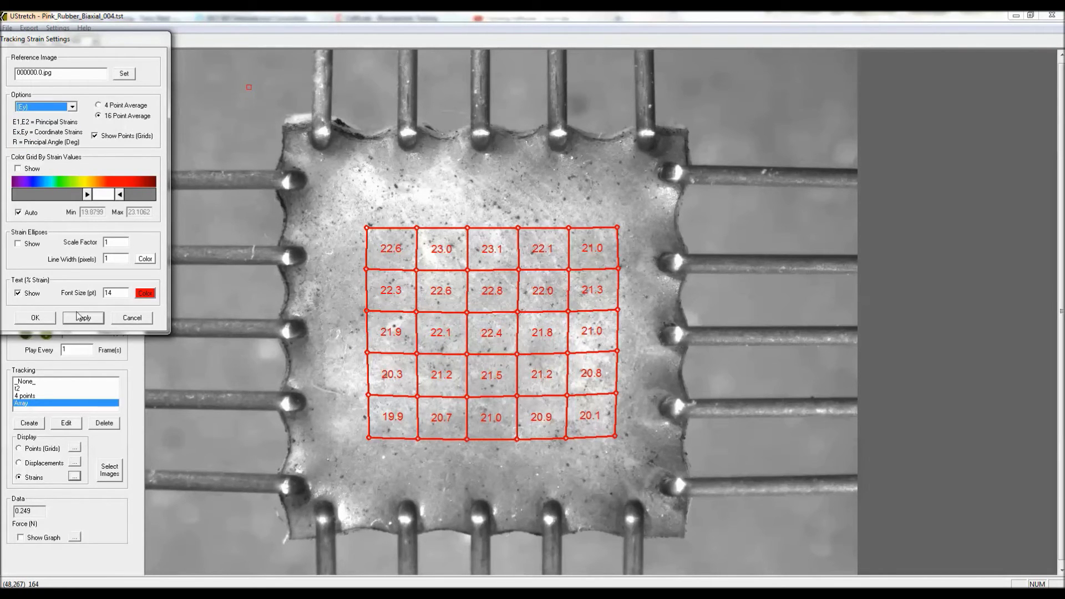
click(78, 318)
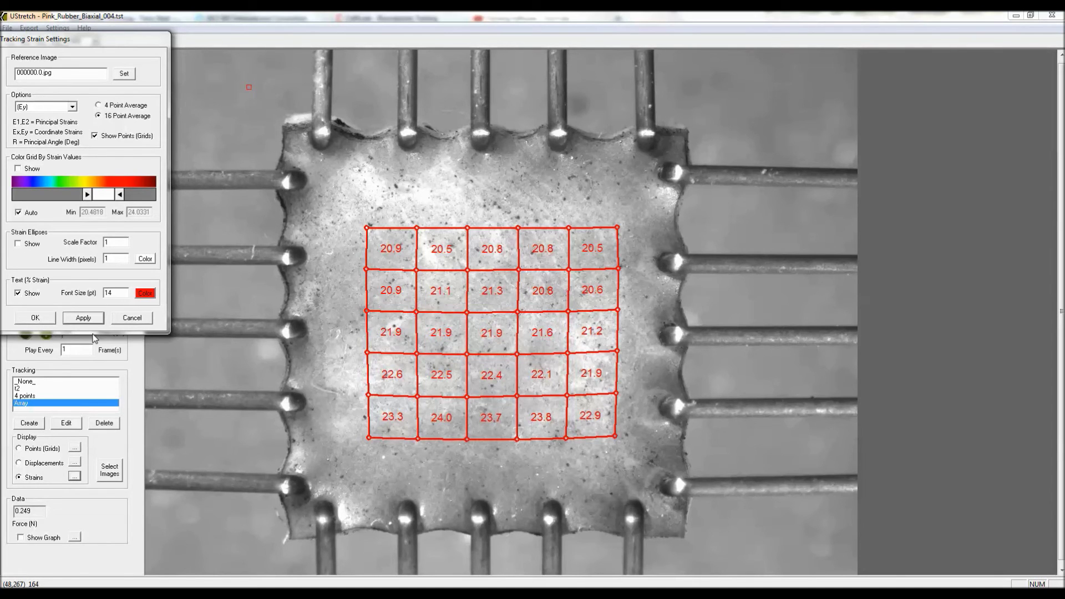
Step: Close the strain display settings, leaving the red grid labelled with Ey percentages
click(35, 320)
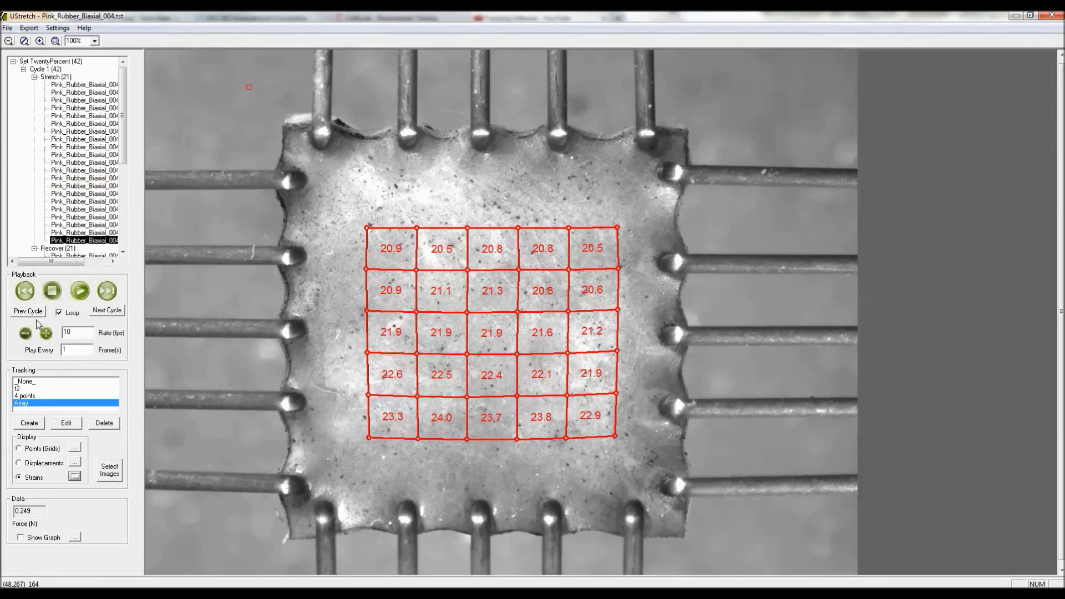
Step: Turn off strain text and grid points, turn on the Color Grid fill, and apply
click(74, 477)
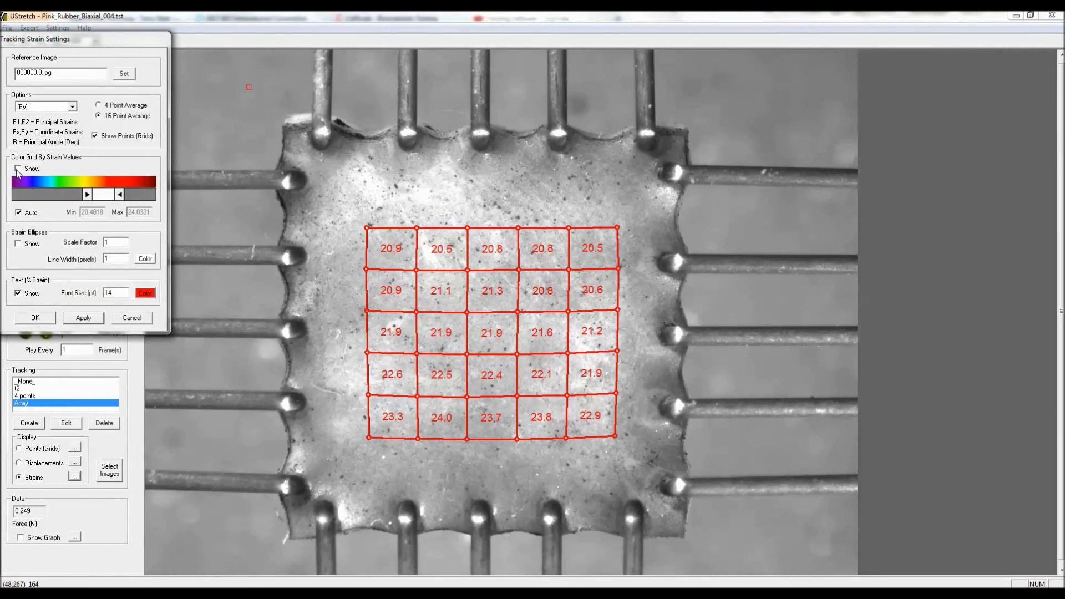
click(19, 293)
click(82, 318)
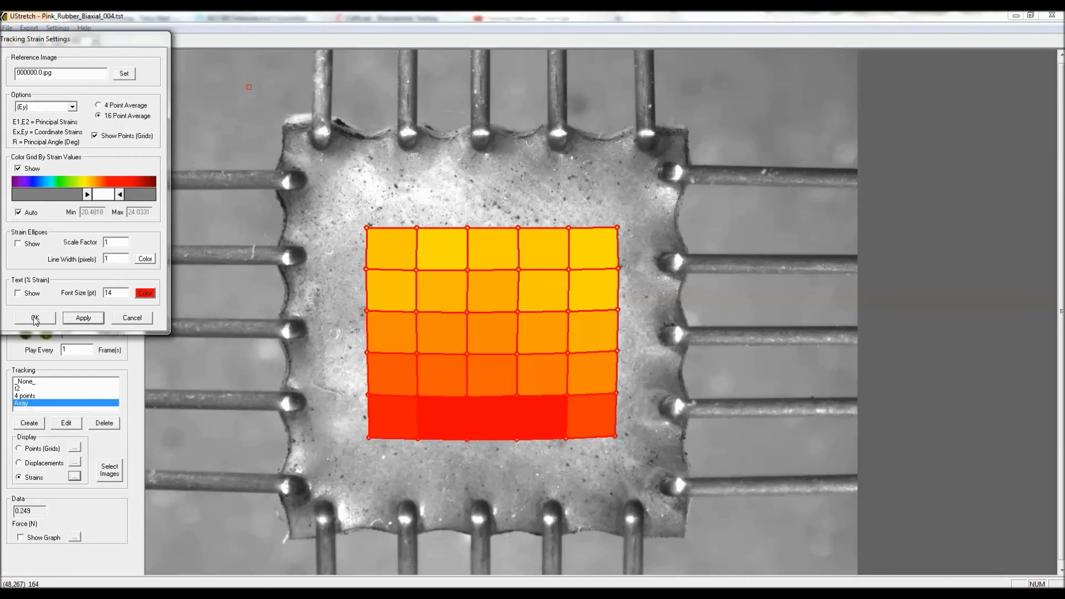
click(94, 135)
click(82, 319)
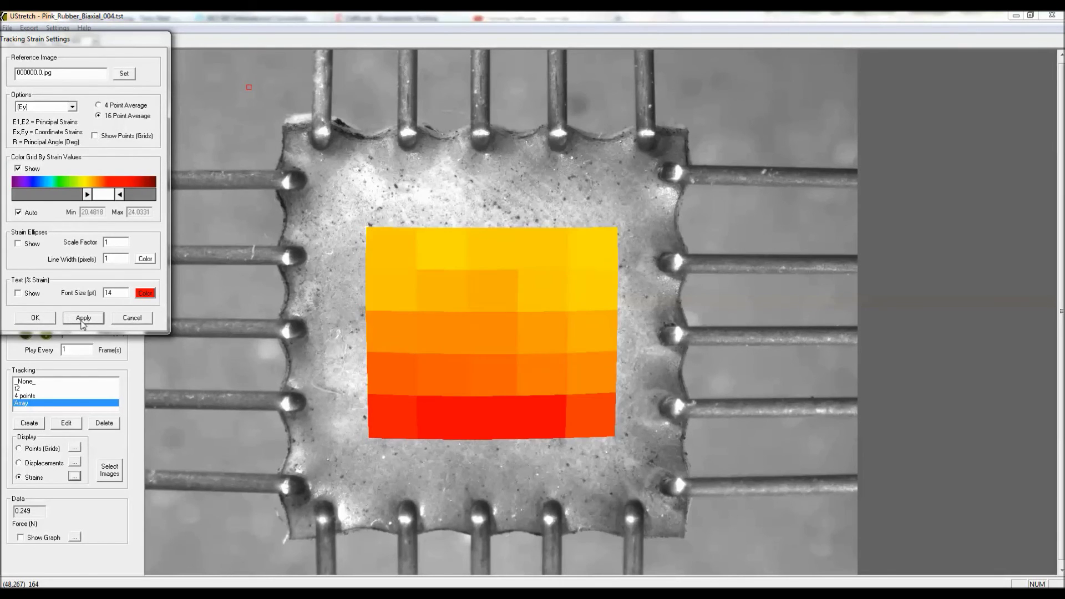
click(35, 317)
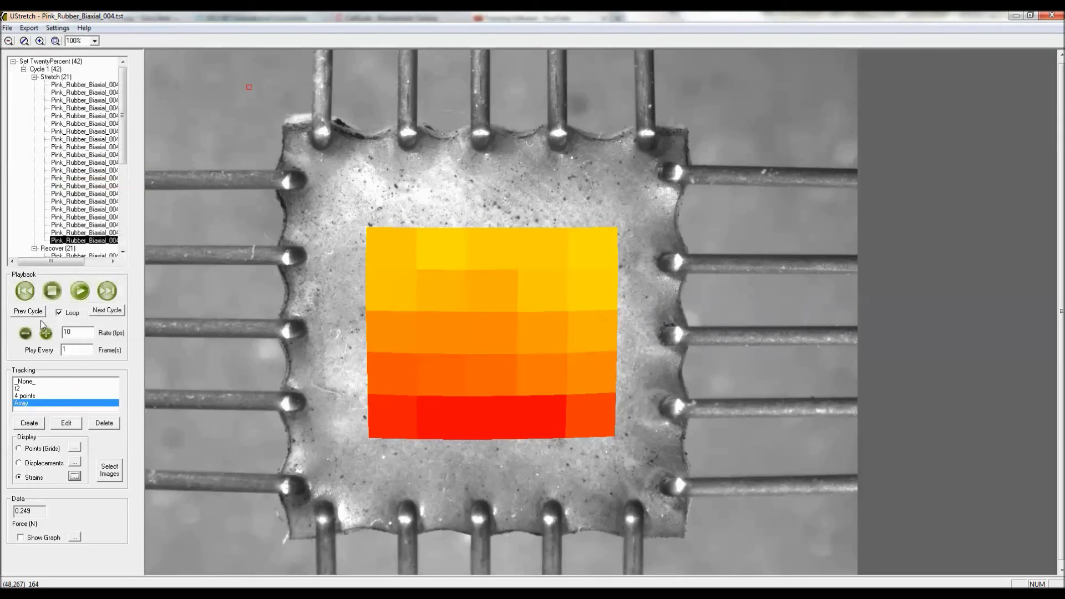
Step: Select the l2 entry in the Tracking list
click(27, 389)
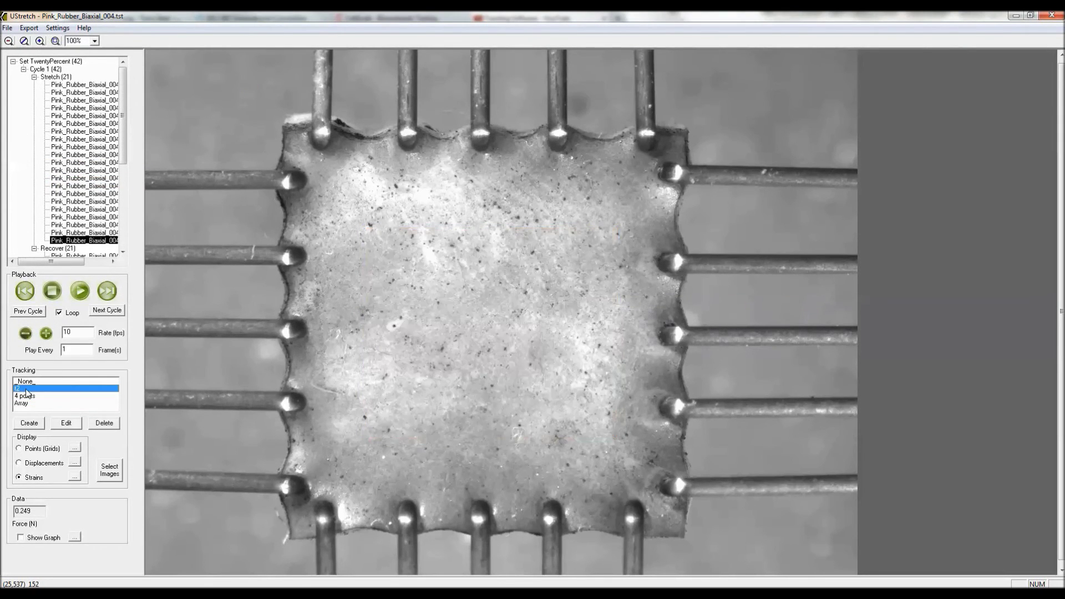